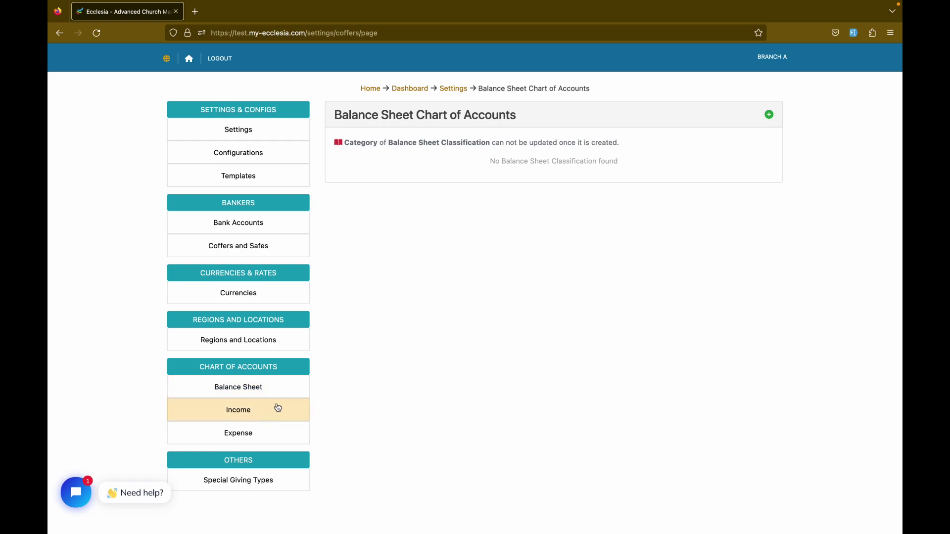
# Add a balance sheet classification named Chairs with category Fixed Assets and code 001, and save it
pyautogui.click(769, 114)
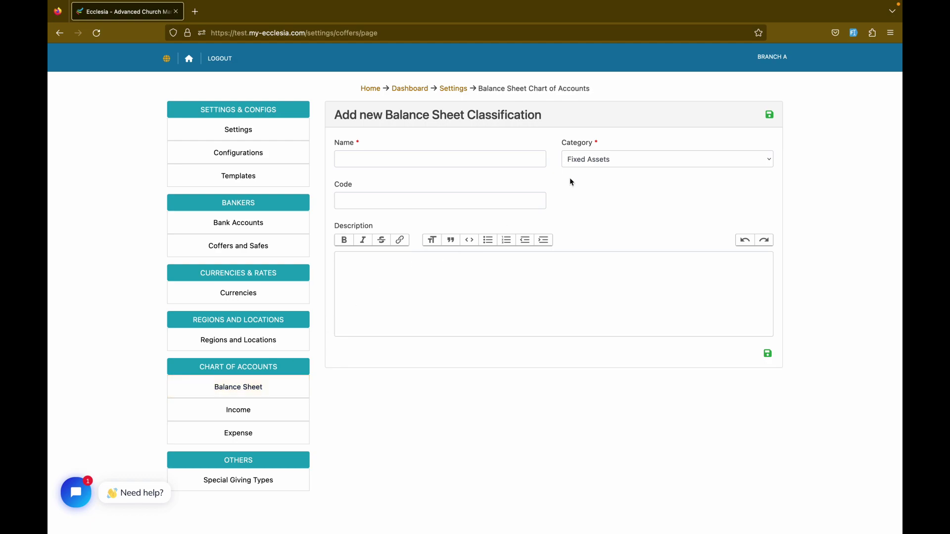
pyautogui.click(608, 157)
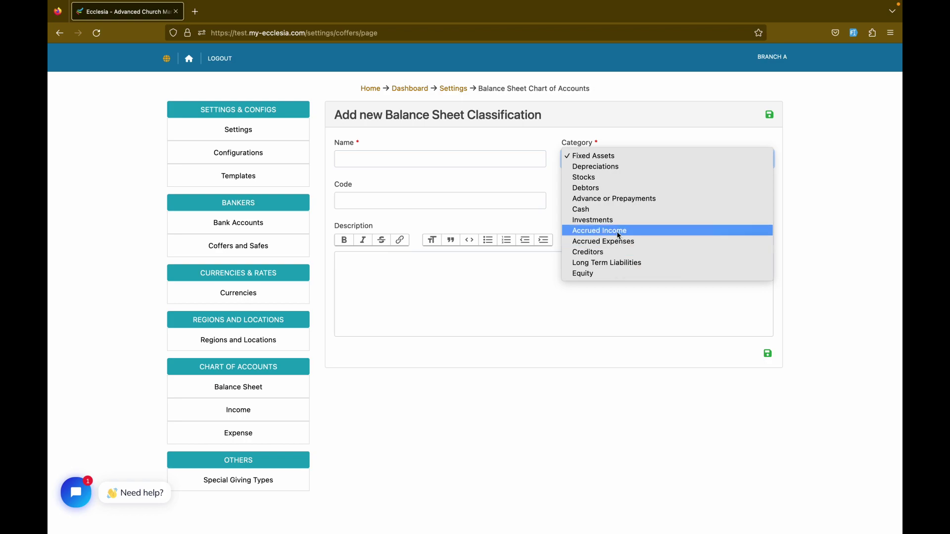
pyautogui.click(606, 159)
pyautogui.click(408, 157)
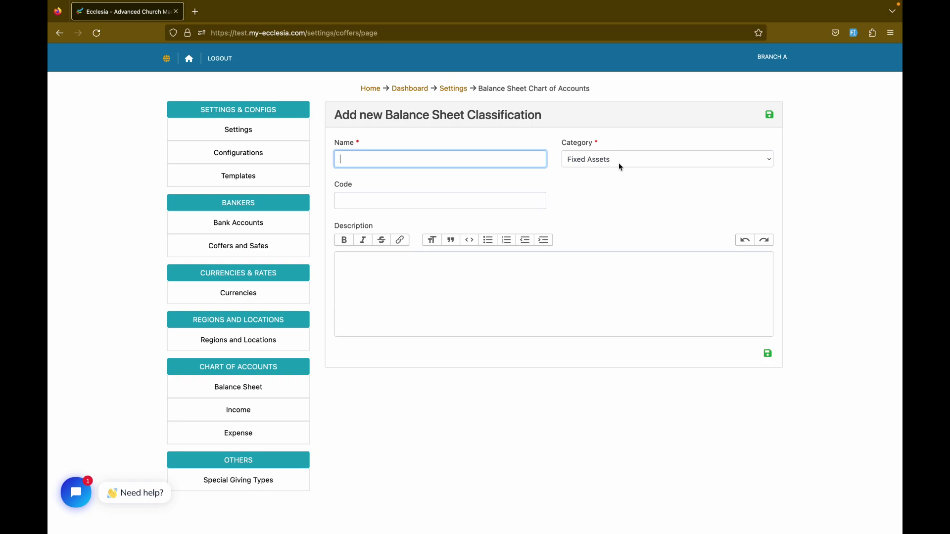
pyautogui.click(443, 160)
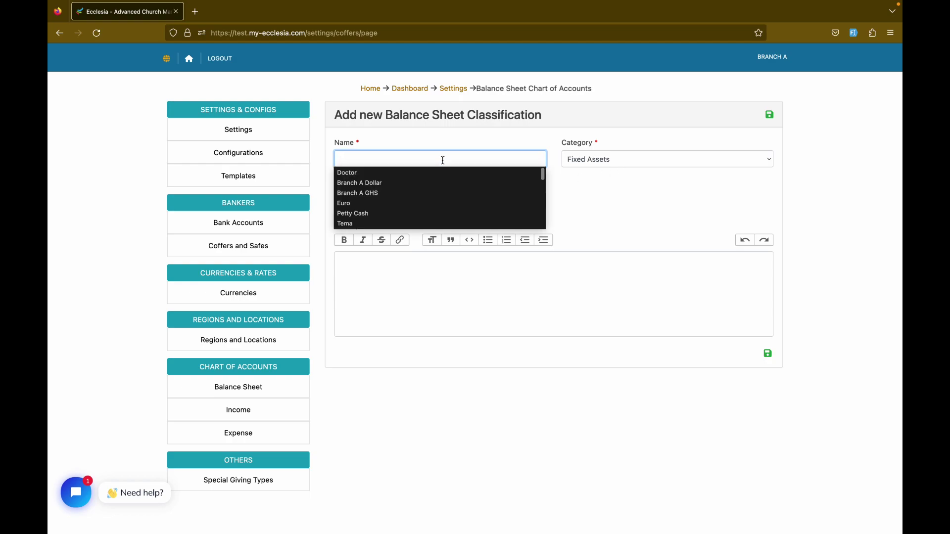
pyautogui.click(472, 157)
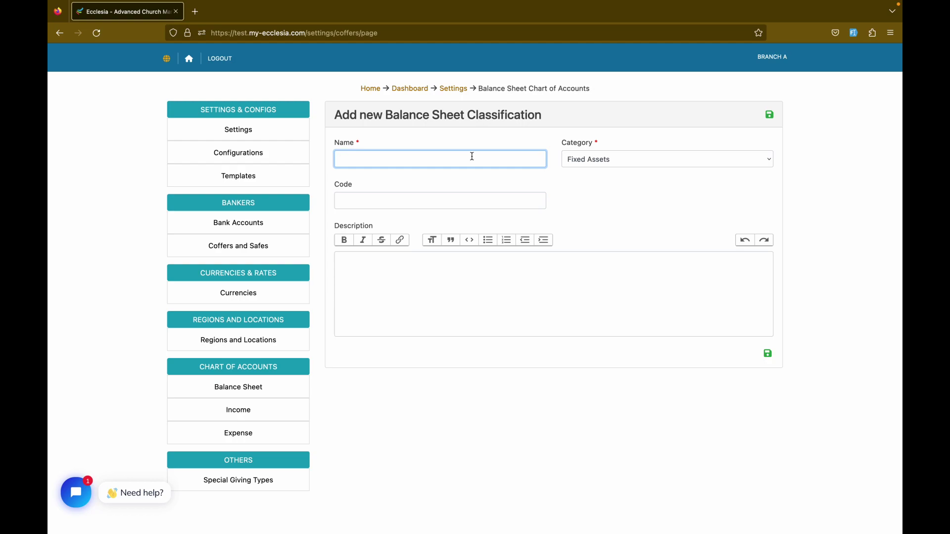
pyautogui.write('Chairs')
pyautogui.click(427, 204)
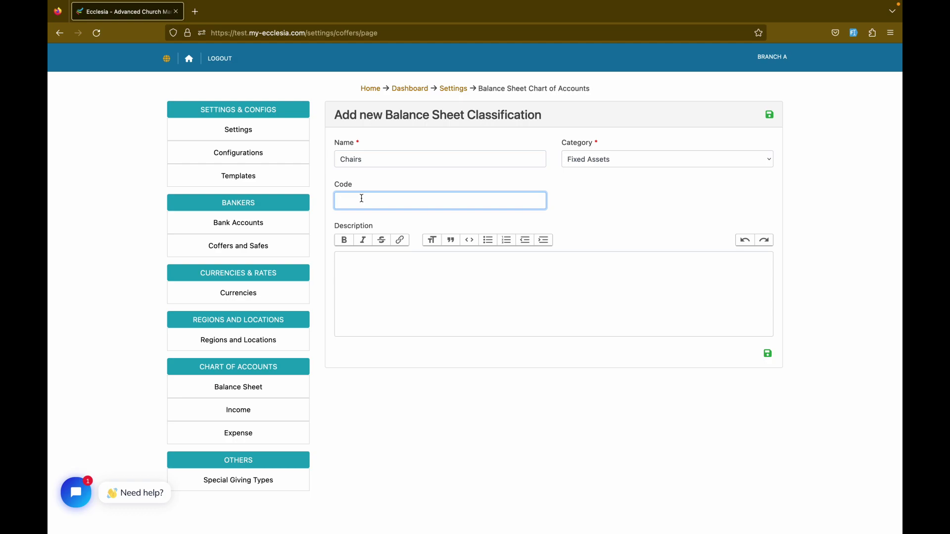
pyautogui.write('001')
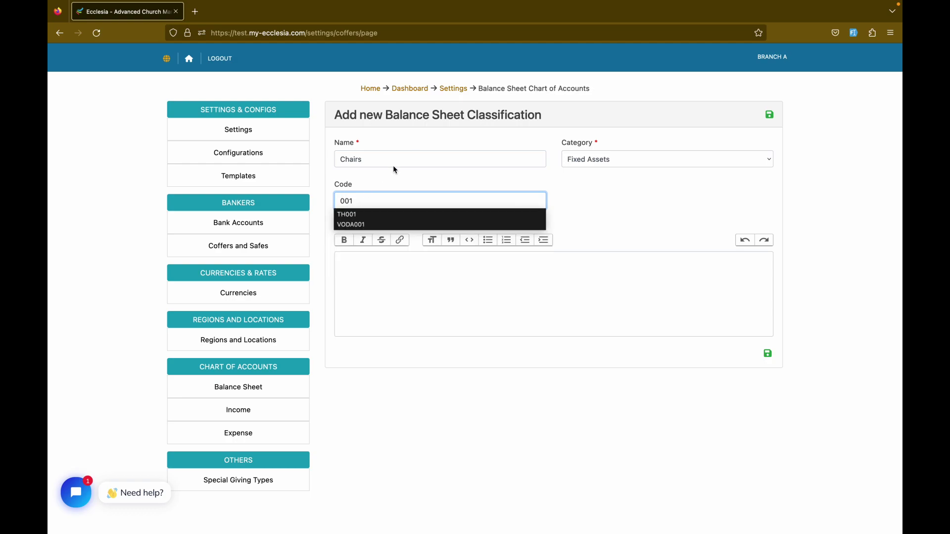
pyautogui.click(613, 197)
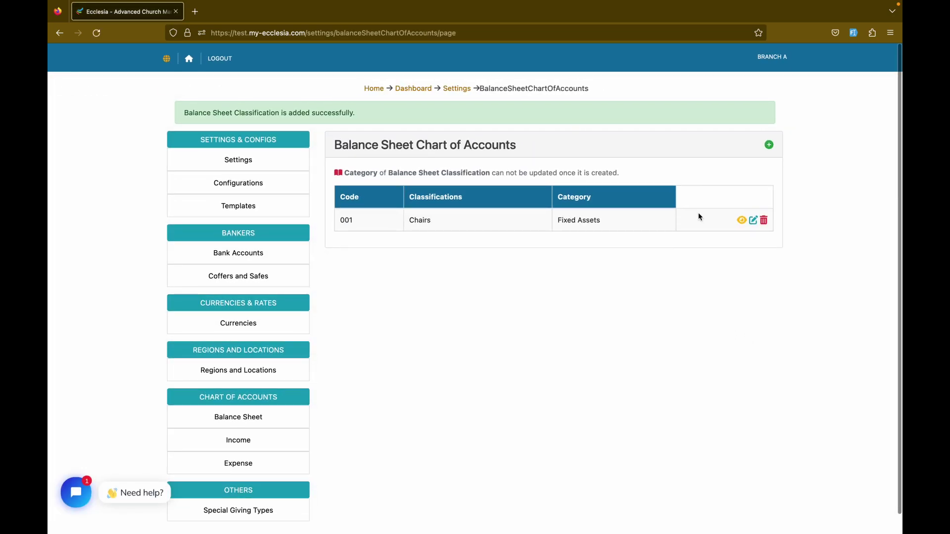
# Try to add a balance sheet classification named Computer with category Fixed Assets and code 001
pyautogui.click(768, 145)
pyautogui.click(415, 196)
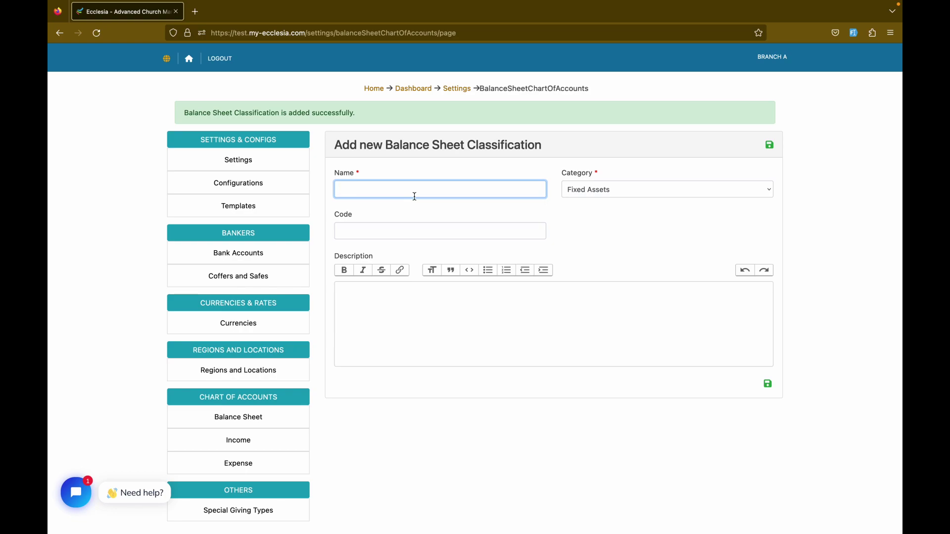
pyautogui.write('Computer')
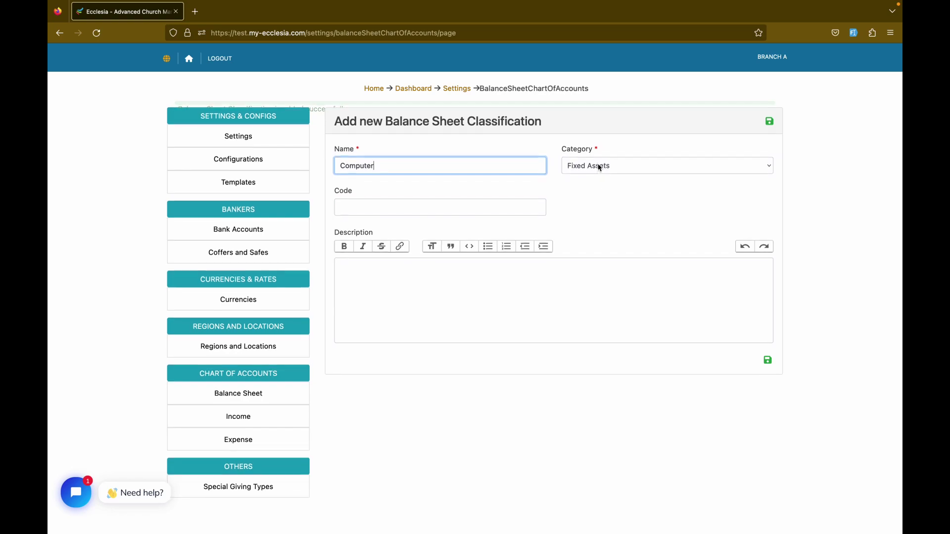
pyautogui.click(600, 171)
pyautogui.click(600, 163)
pyautogui.click(438, 204)
pyautogui.write('001')
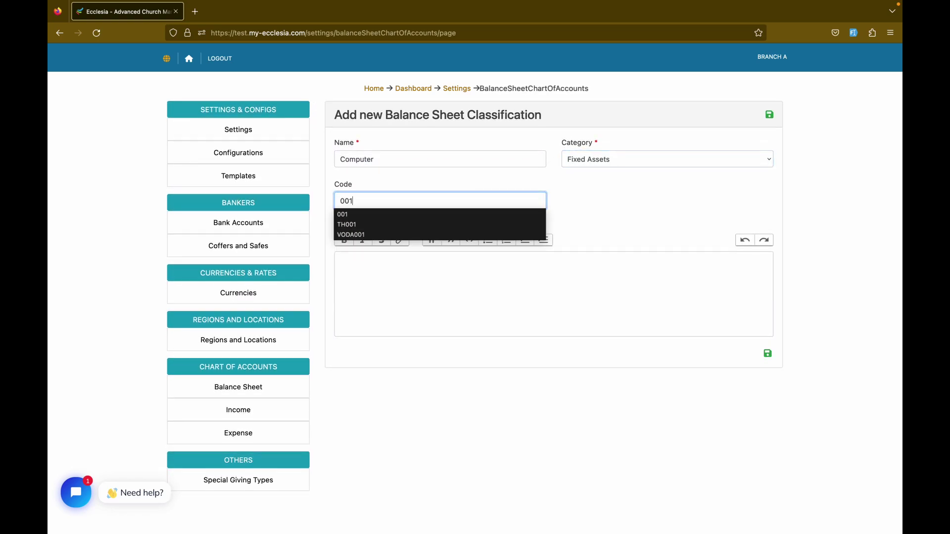
pyautogui.click(749, 211)
pyautogui.click(767, 354)
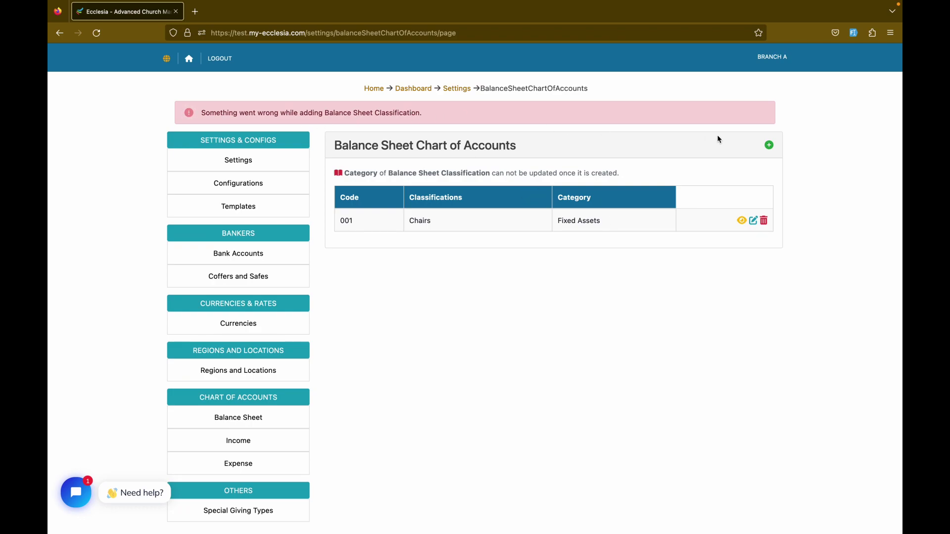
# Start a new balance sheet classification in the Fixed Assets category and name it Computers
pyautogui.click(771, 146)
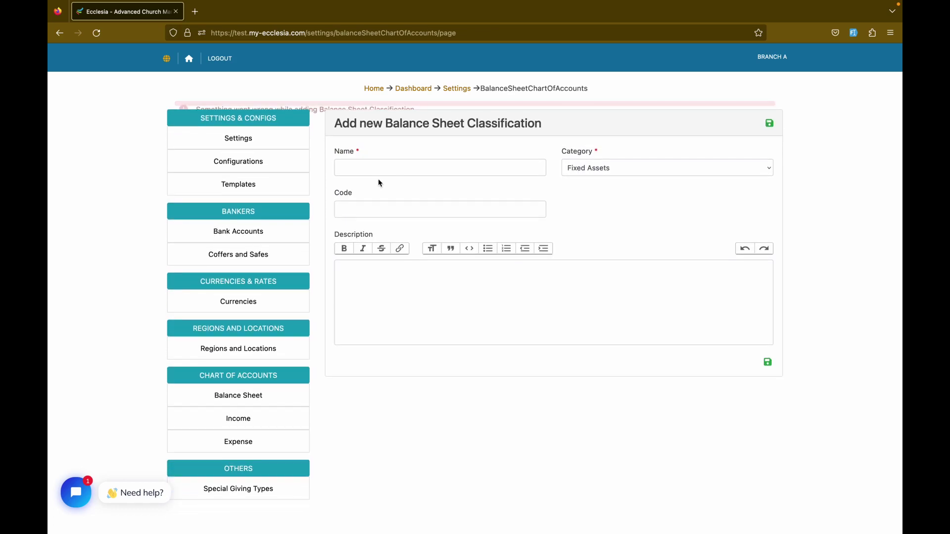
pyautogui.click(413, 168)
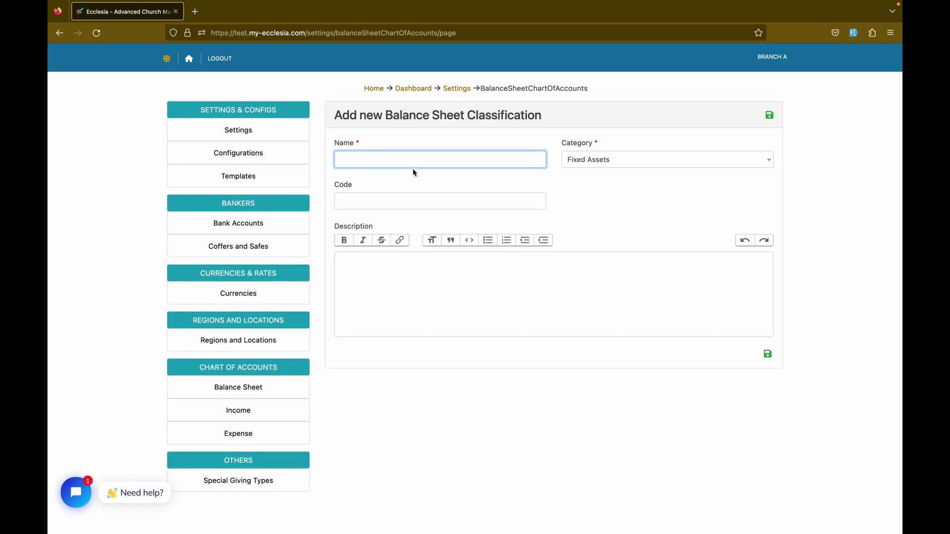
pyautogui.write('Cum')
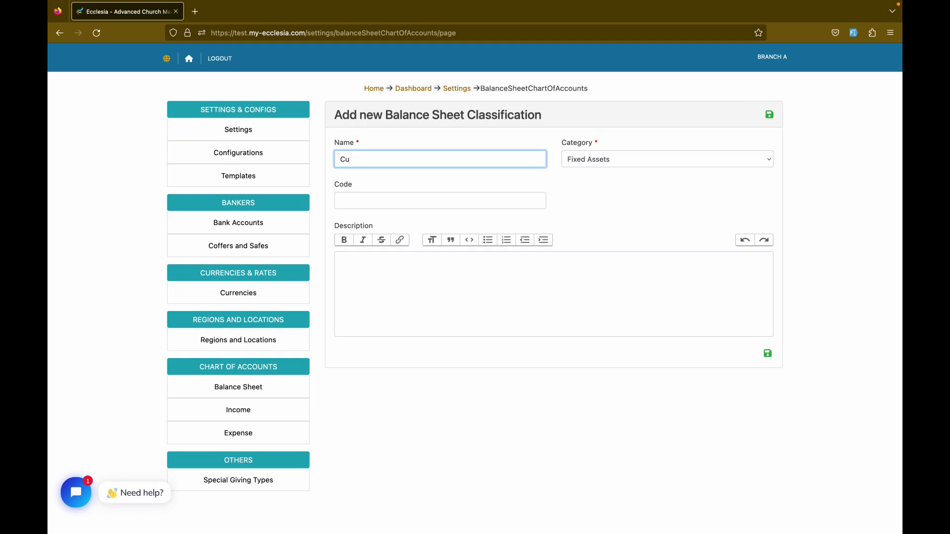
pyautogui.press('BackSpace')
pyautogui.press('BackSpace')
pyautogui.write('omp')
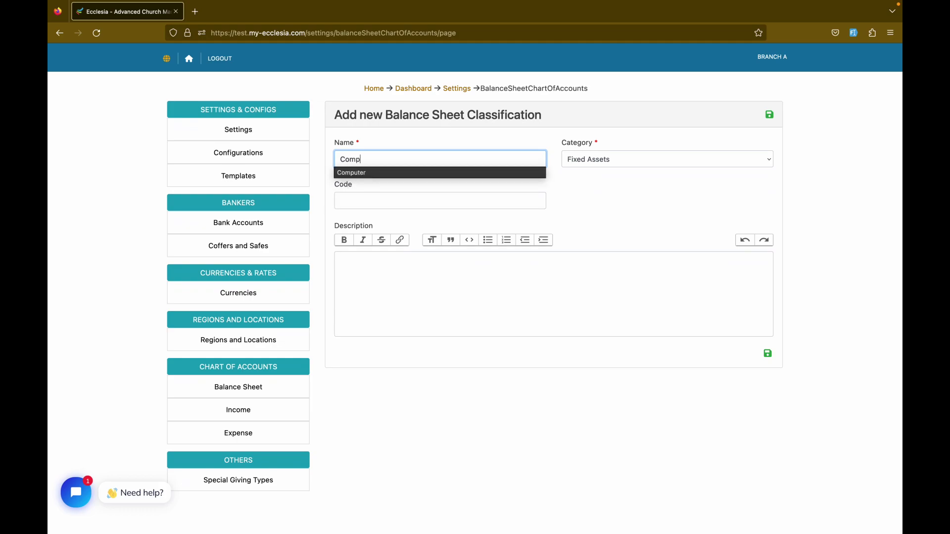
pyautogui.click(409, 173)
pyautogui.write('s')
# Give the Computers classification the code 004 and save it
pyautogui.click(403, 203)
pyautogui.write('00')
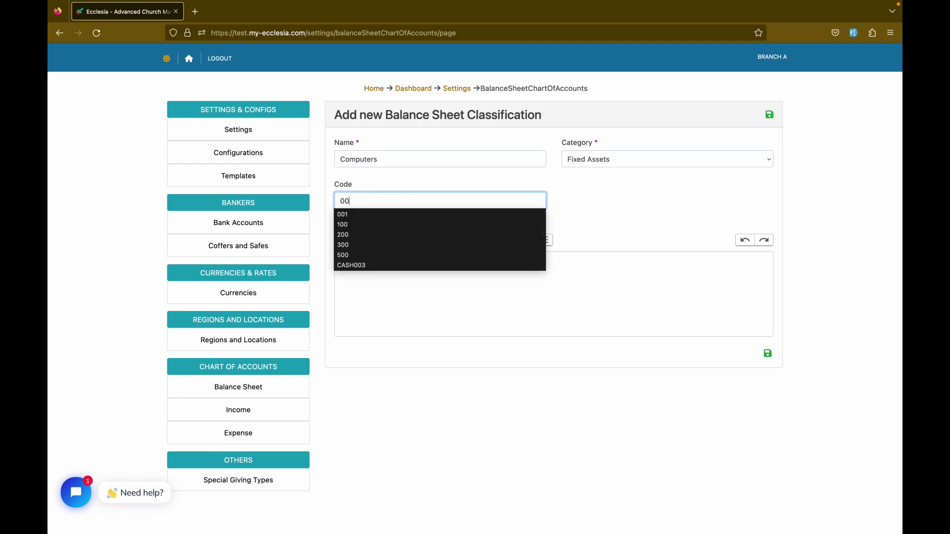
pyautogui.write('4')
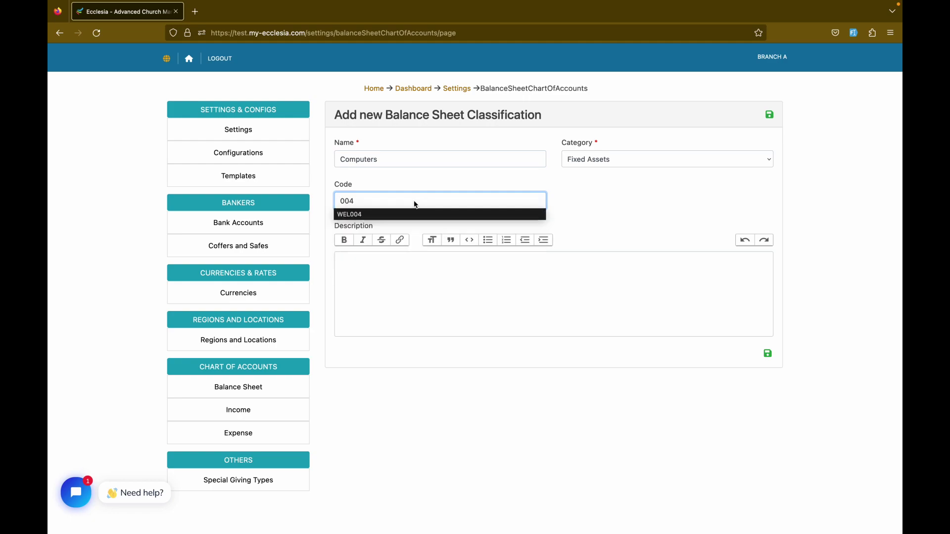
pyautogui.click(470, 271)
pyautogui.click(768, 354)
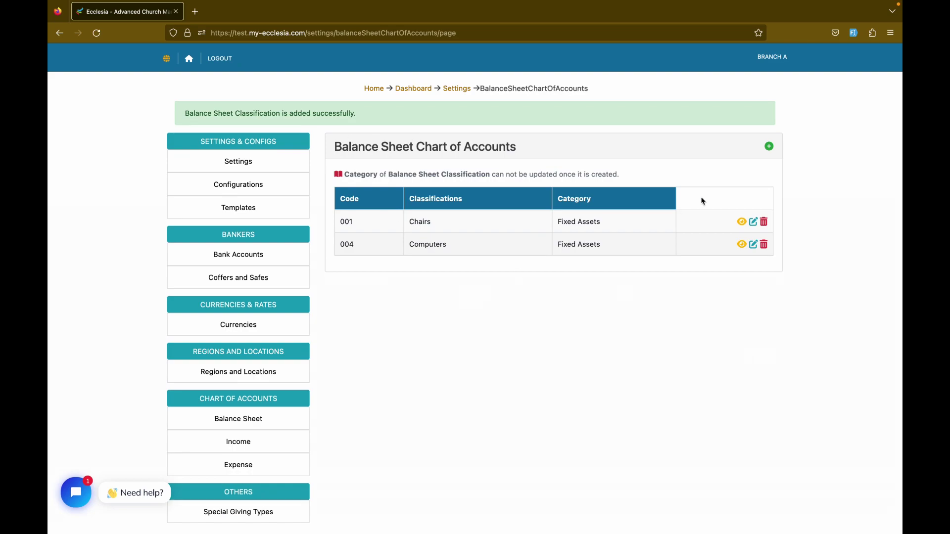
# Add a balance sheet classification named MTN MOMO with category Cash and code 2003, and save it
pyautogui.click(769, 146)
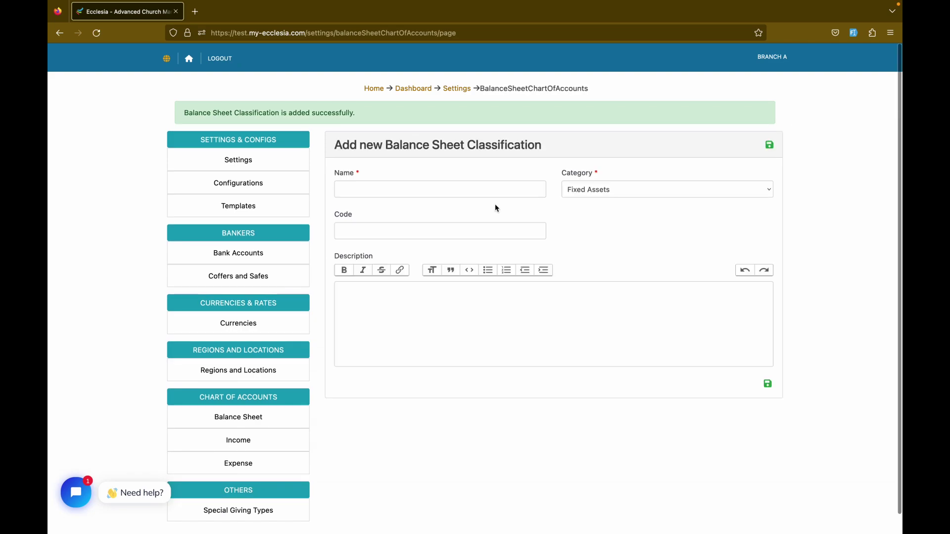
pyautogui.click(440, 194)
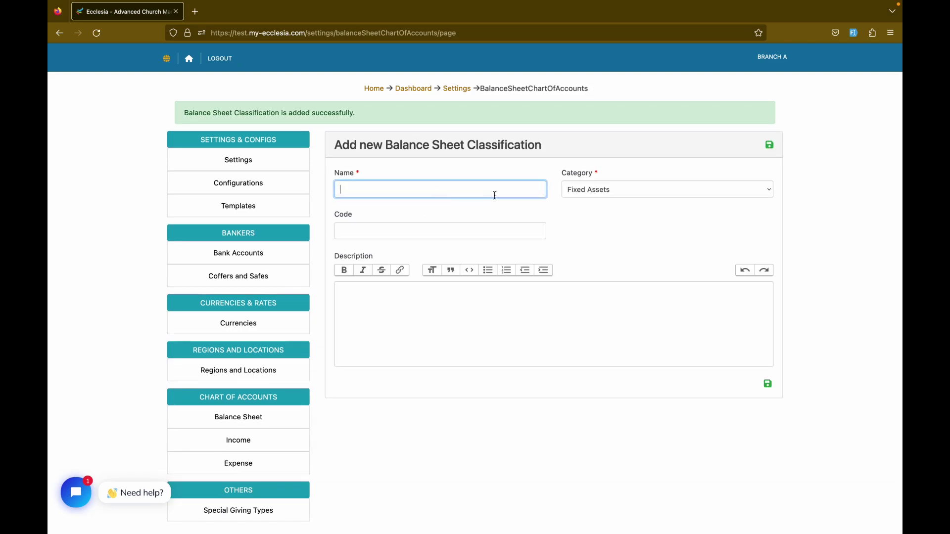
pyautogui.press('BackSpace')
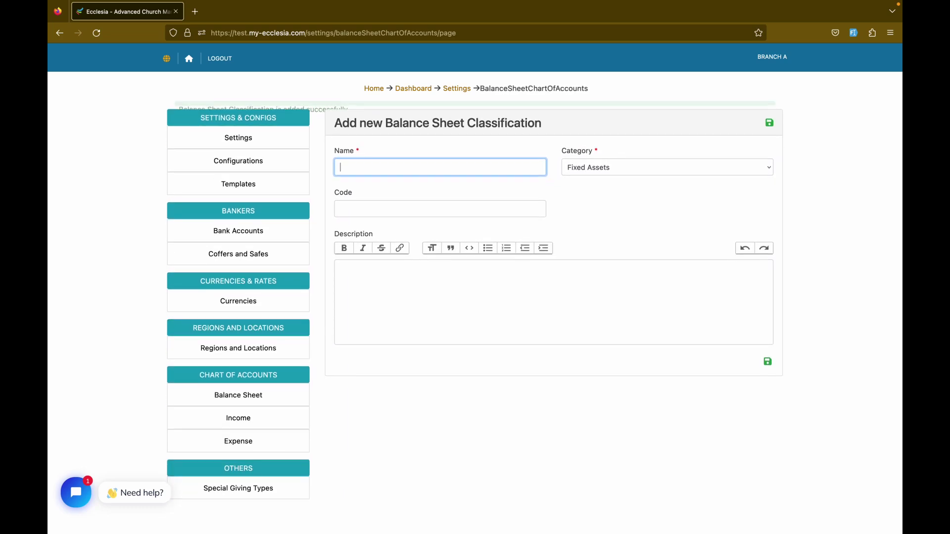
pyautogui.click(632, 167)
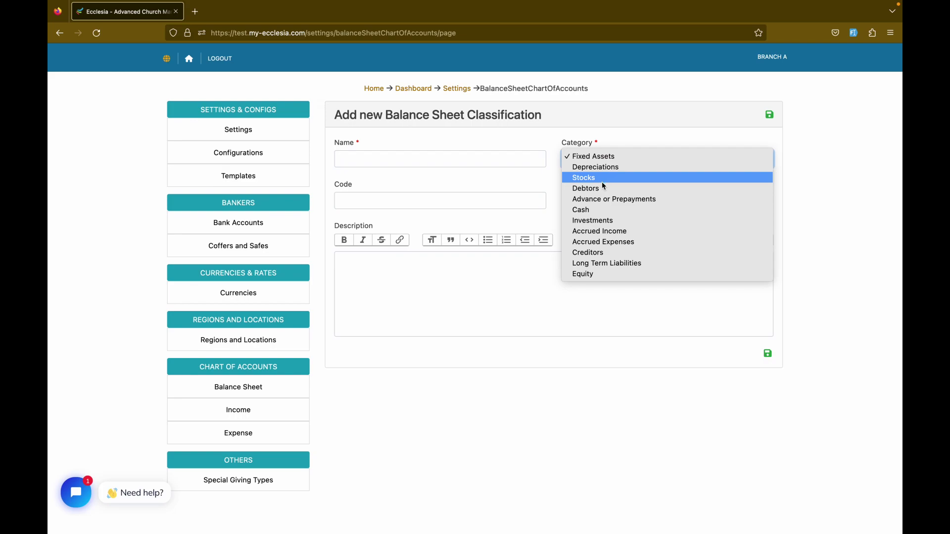
pyautogui.click(599, 214)
pyautogui.click(482, 162)
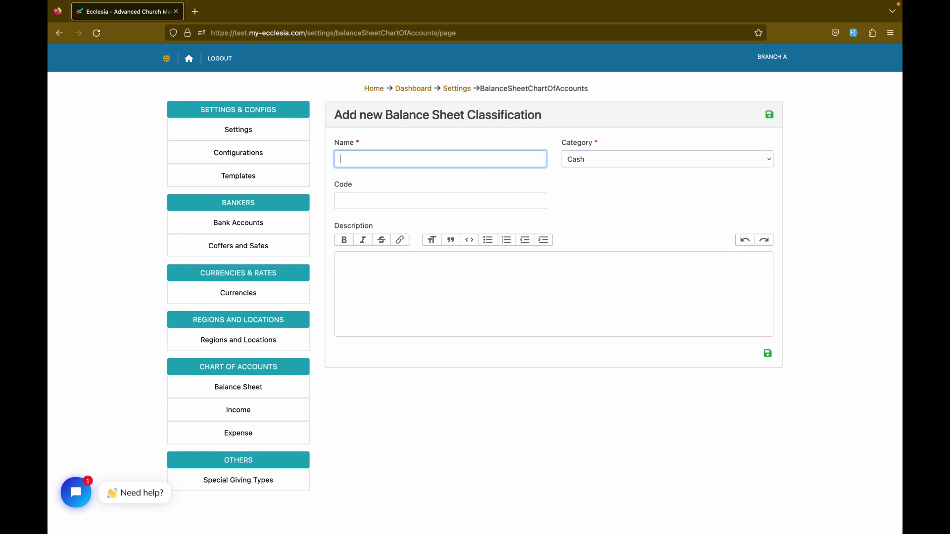
pyautogui.write('Mtn')
pyautogui.click(466, 172)
pyautogui.click(440, 199)
pyautogui.write('2003')
pyautogui.click(768, 353)
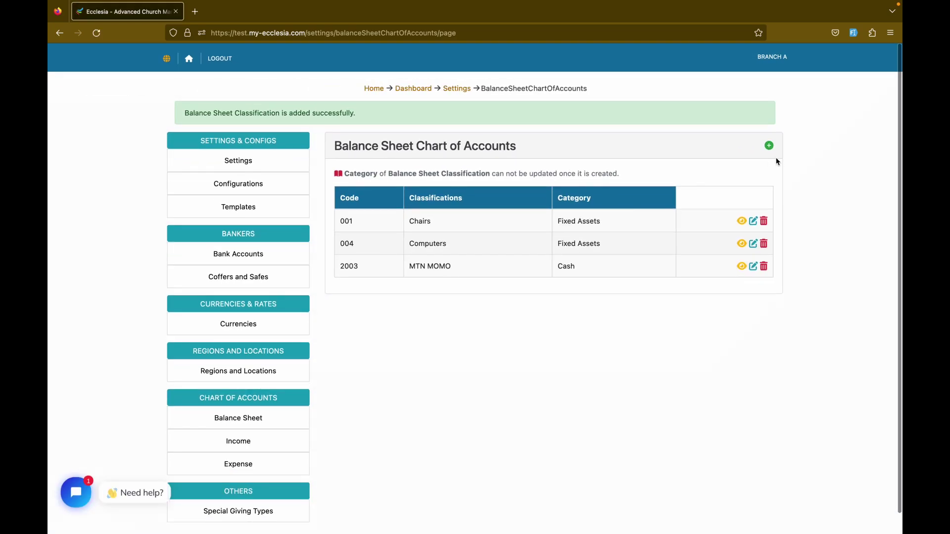
# Add a balance sheet classification named VODAFONE Cash with category Cash and code 201, and save it
pyautogui.click(770, 146)
pyautogui.click(420, 192)
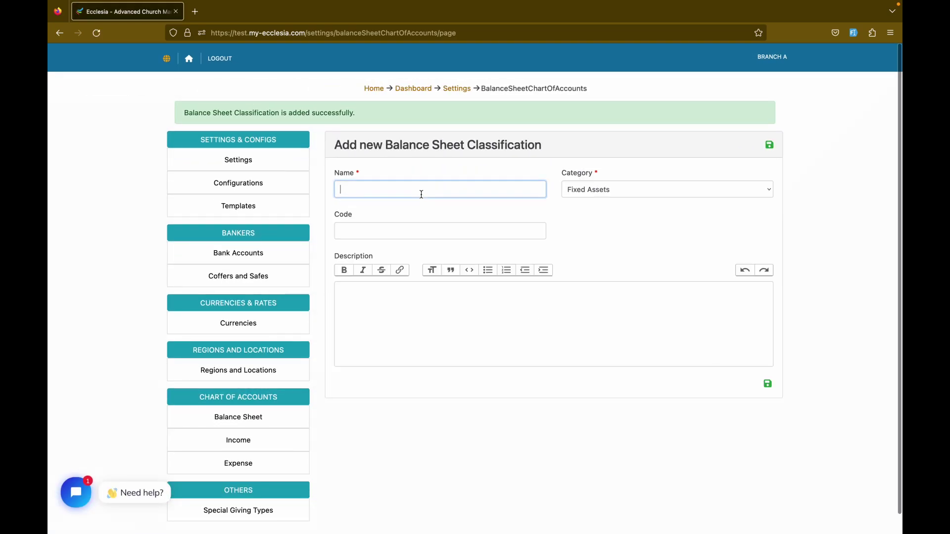
pyautogui.write('VO')
pyautogui.click(420, 203)
pyautogui.click(573, 196)
pyautogui.click(574, 239)
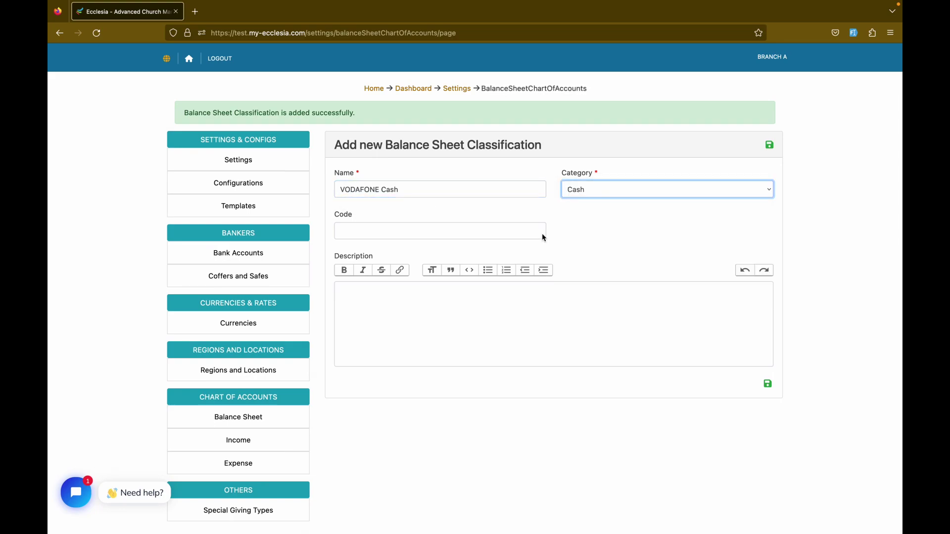
pyautogui.click(413, 225)
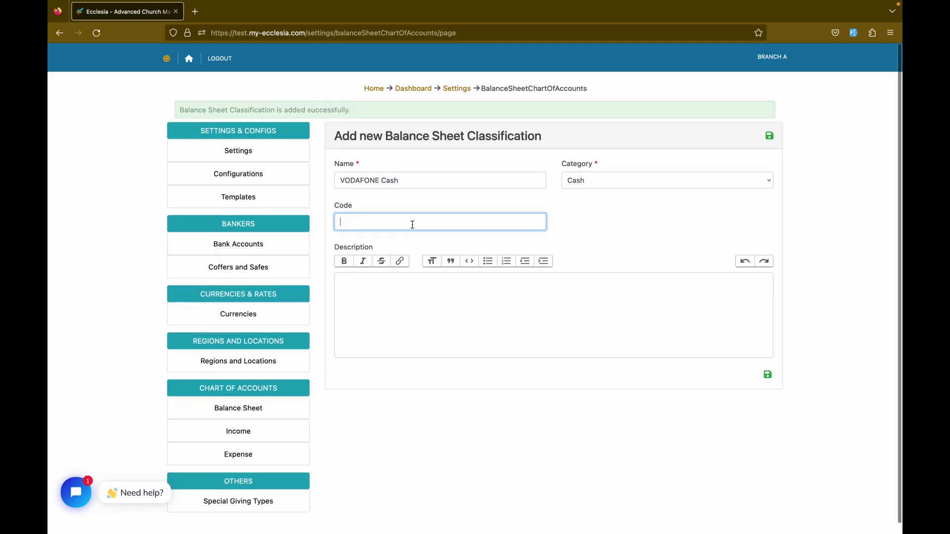
pyautogui.write('20')
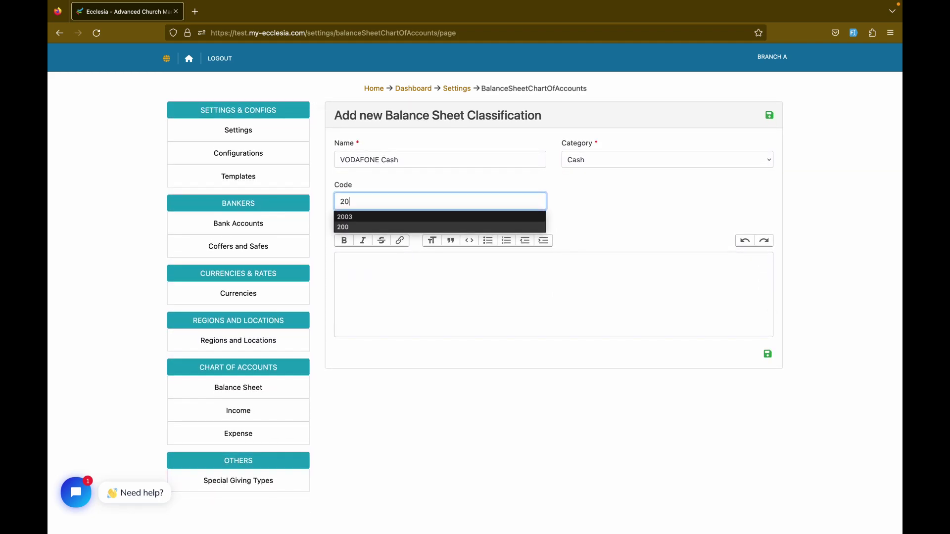
pyautogui.write('1')
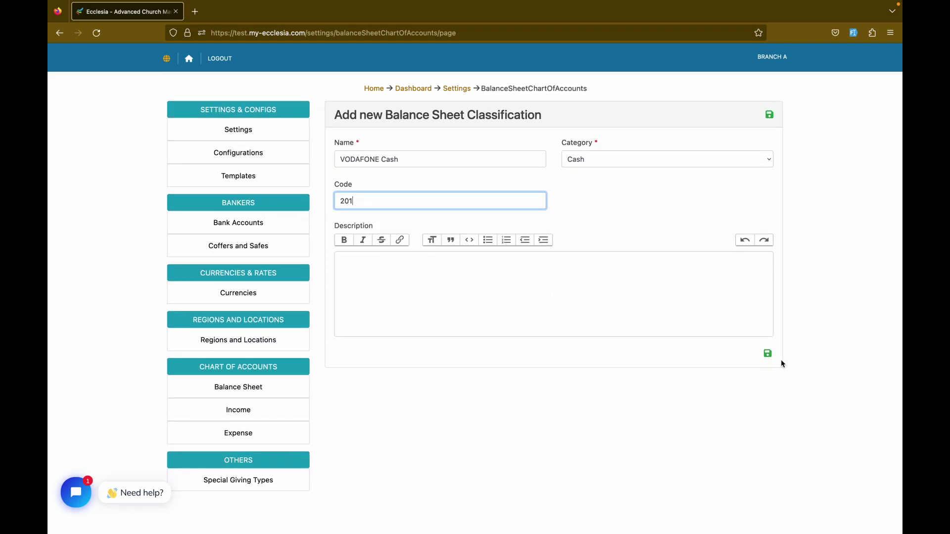
pyautogui.click(766, 354)
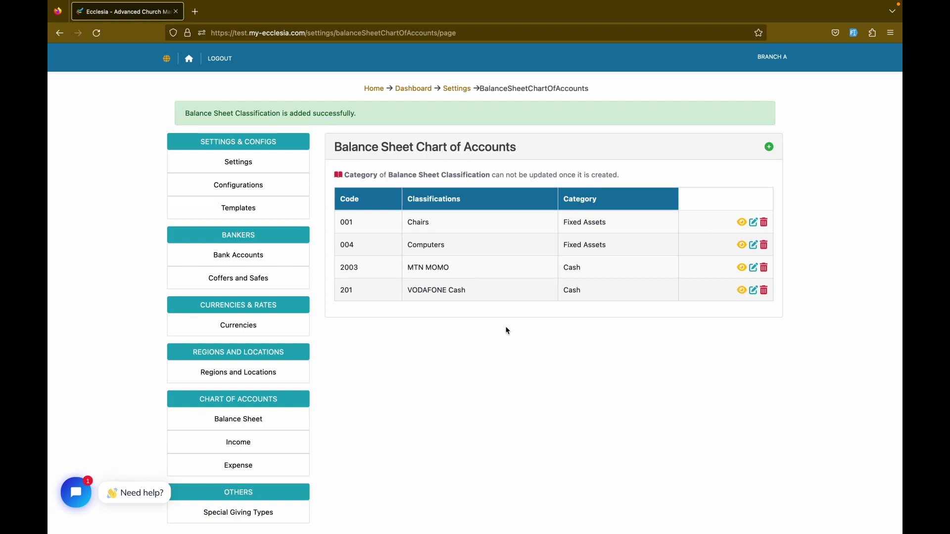
# Add an income classification named Bus with code 300 to the income chart of accounts, and save it
pyautogui.scroll(-1, 507, 331)
pyautogui.click(281, 415)
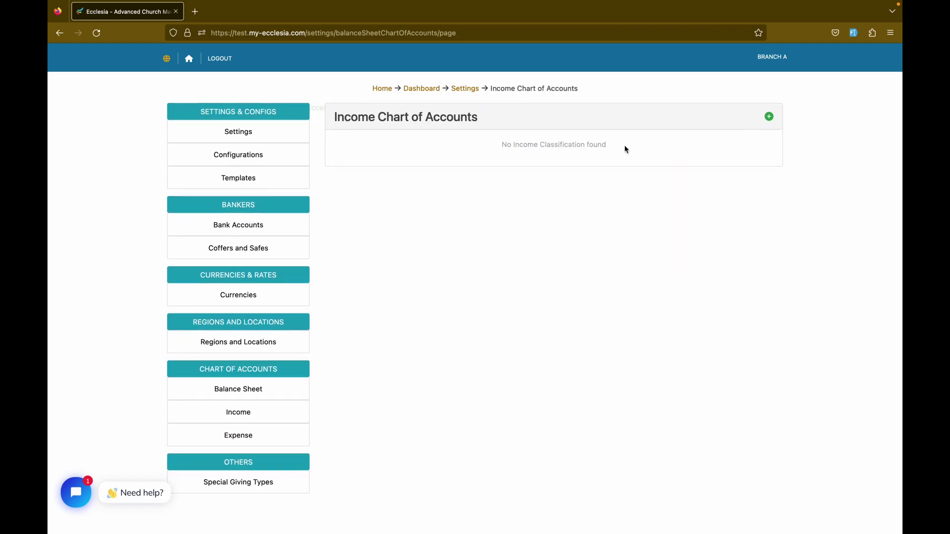
pyautogui.click(768, 116)
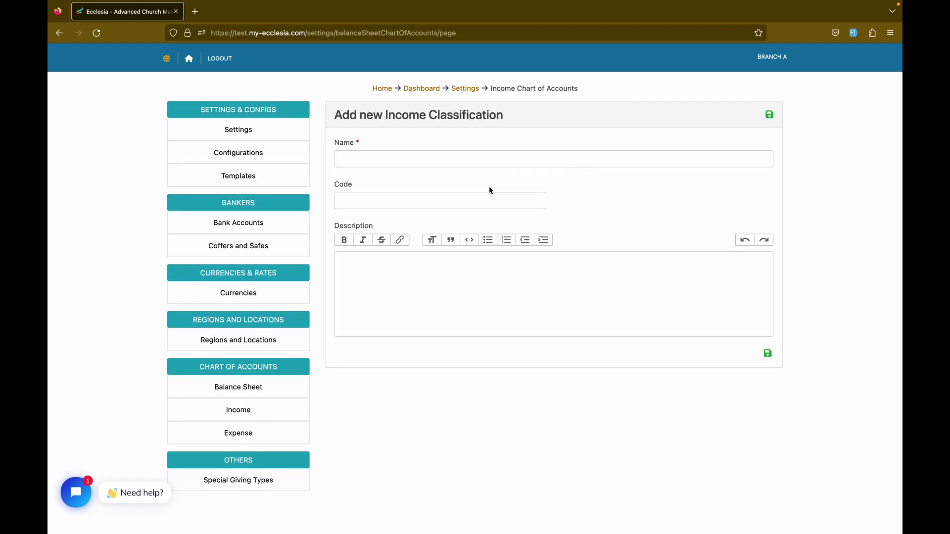
pyautogui.click(485, 166)
pyautogui.write('Bus')
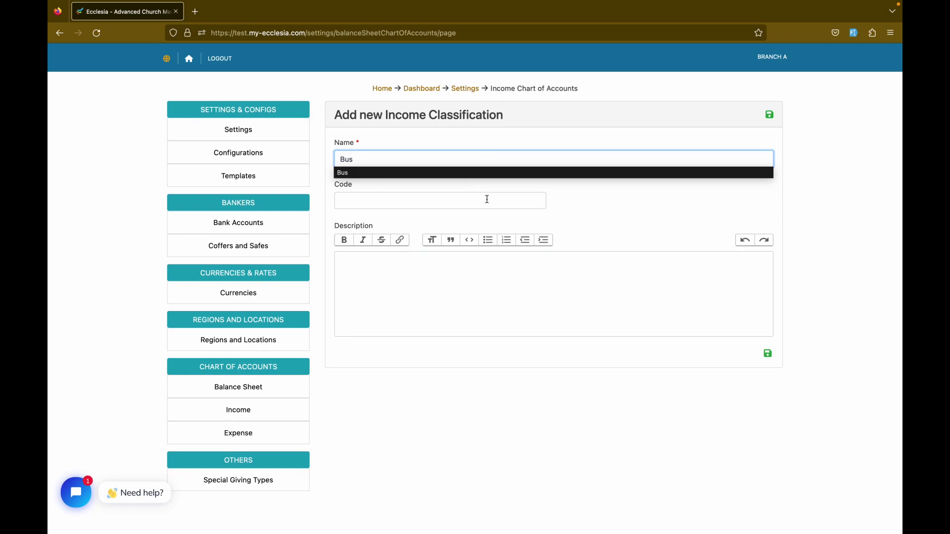
pyautogui.click(473, 203)
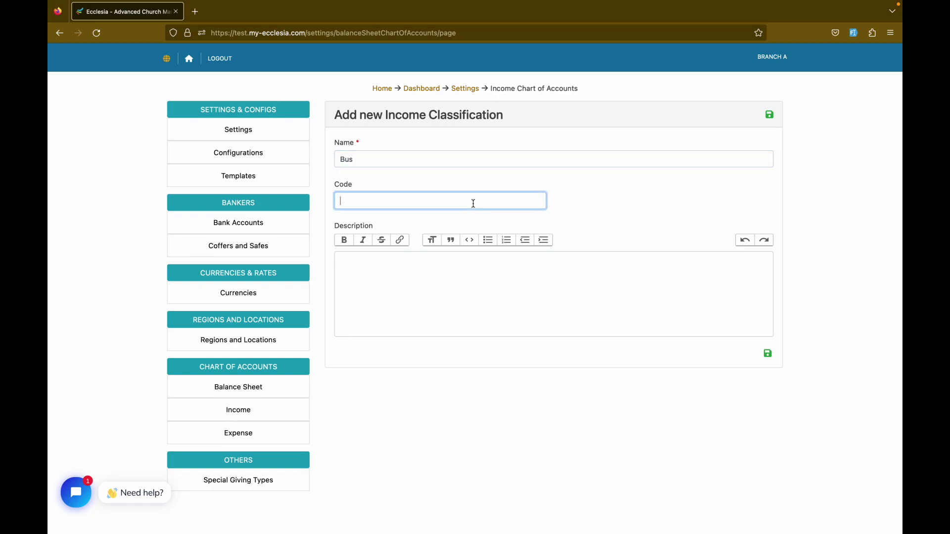
pyautogui.write('300')
pyautogui.click(633, 217)
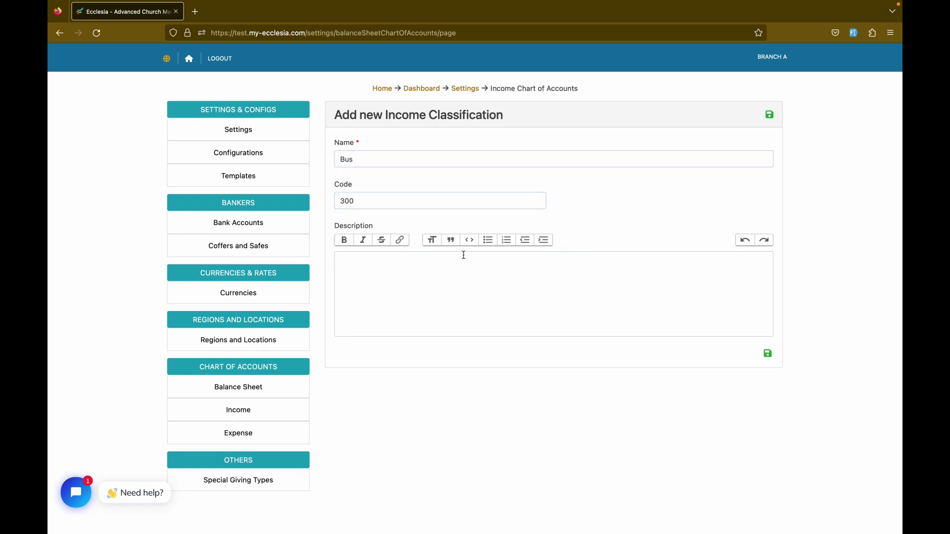
pyautogui.click(768, 354)
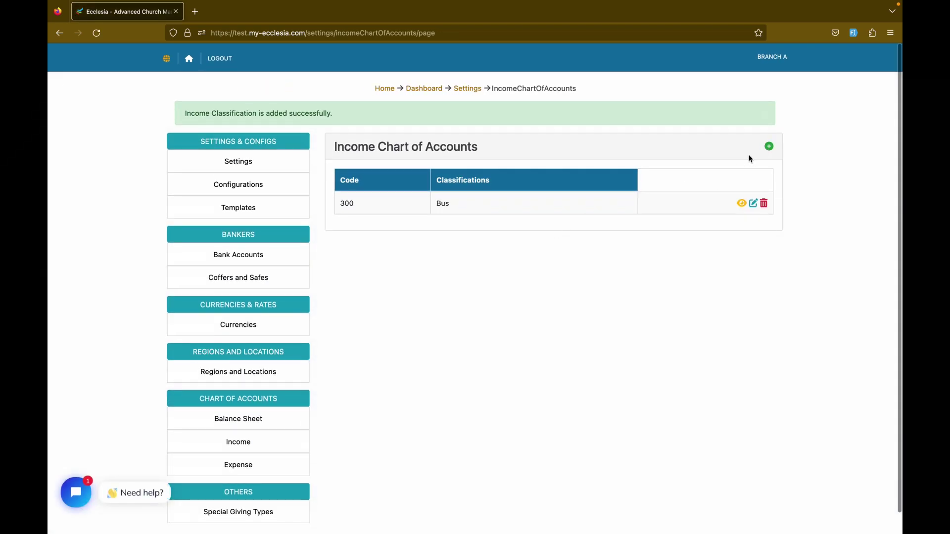
# Add an income classification named Tithes with code 3001, and save it
pyautogui.click(770, 147)
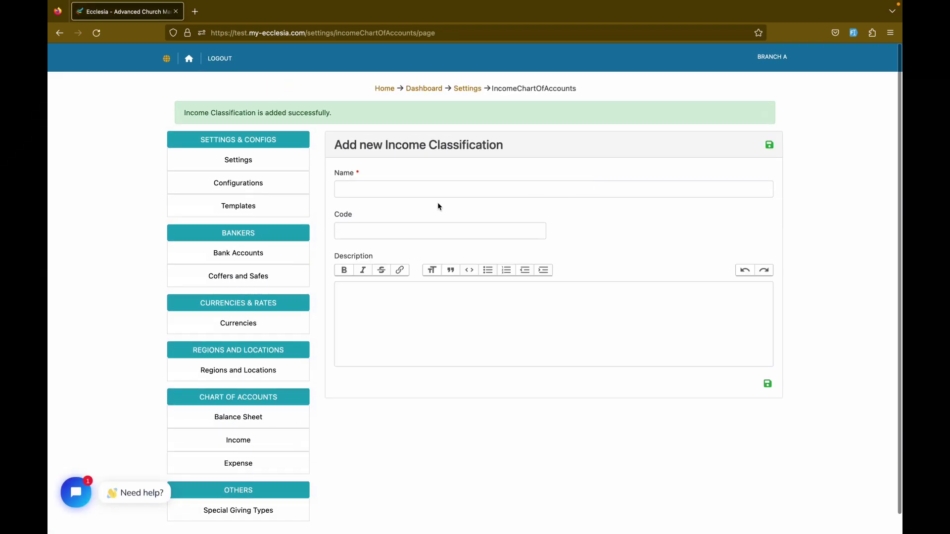
pyautogui.click(432, 192)
pyautogui.write('tithe')
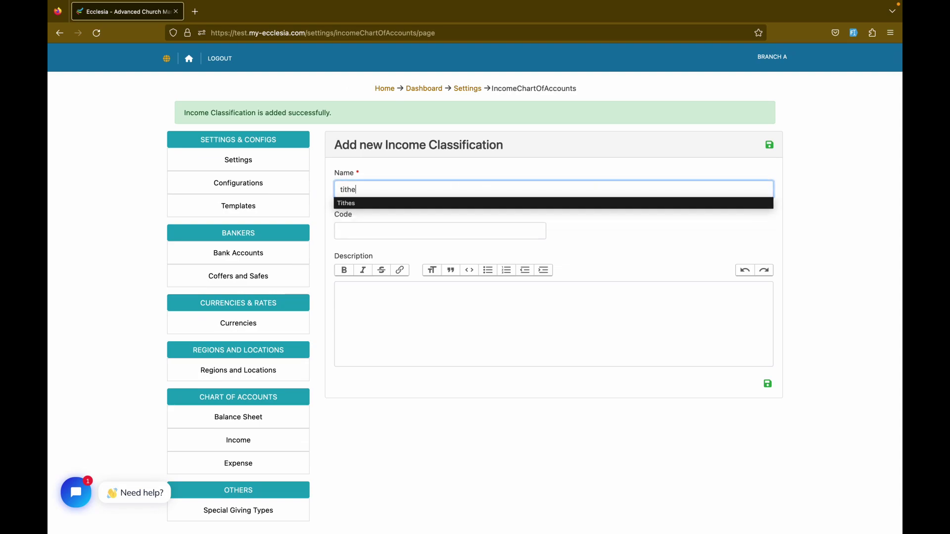
pyautogui.click(430, 205)
pyautogui.click(409, 229)
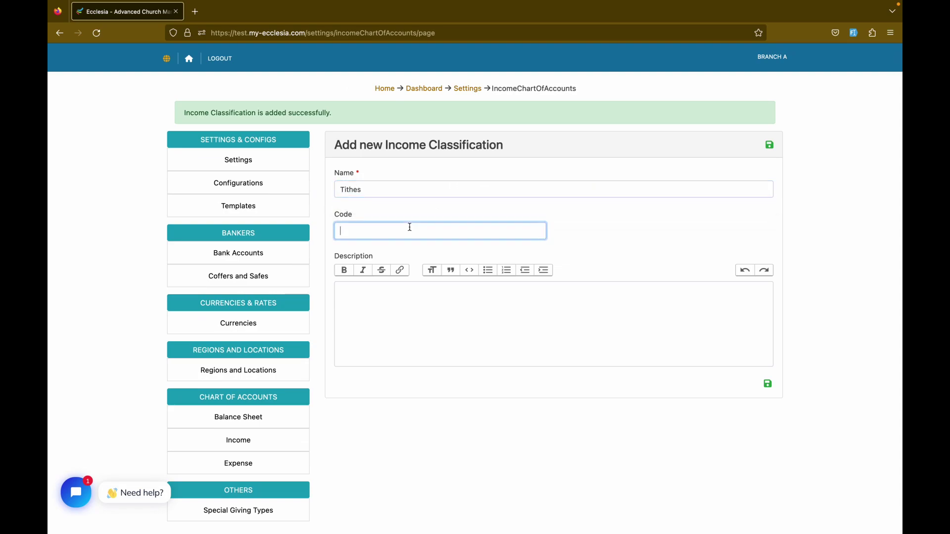
pyautogui.write('3')
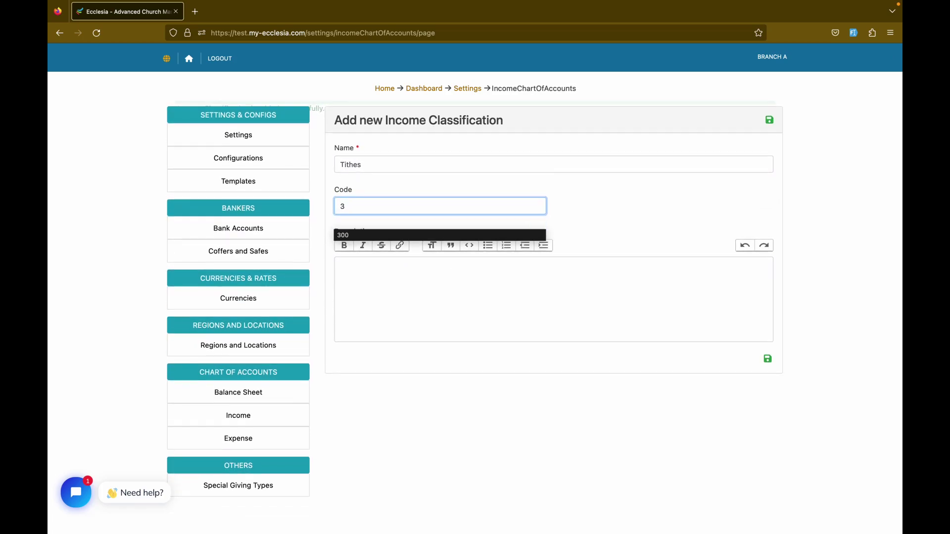
pyautogui.write('001')
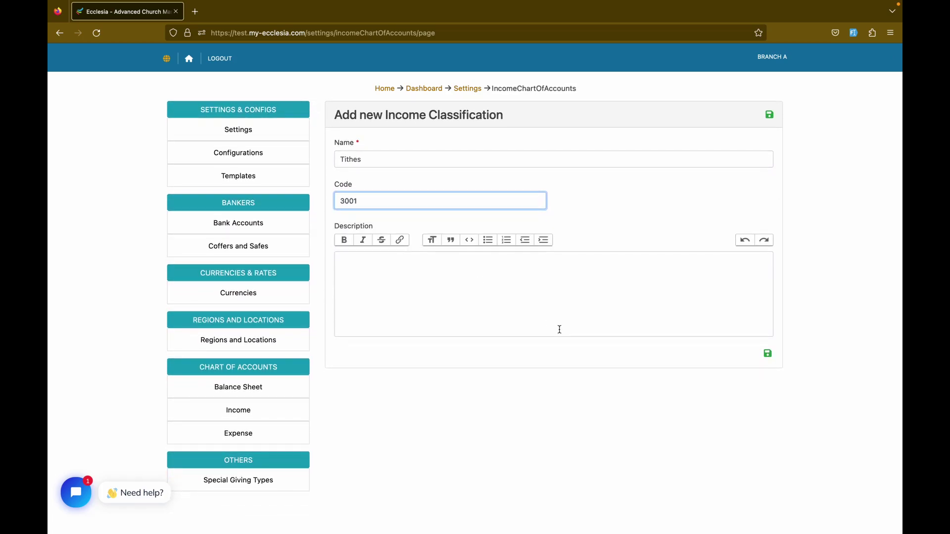
pyautogui.click(768, 355)
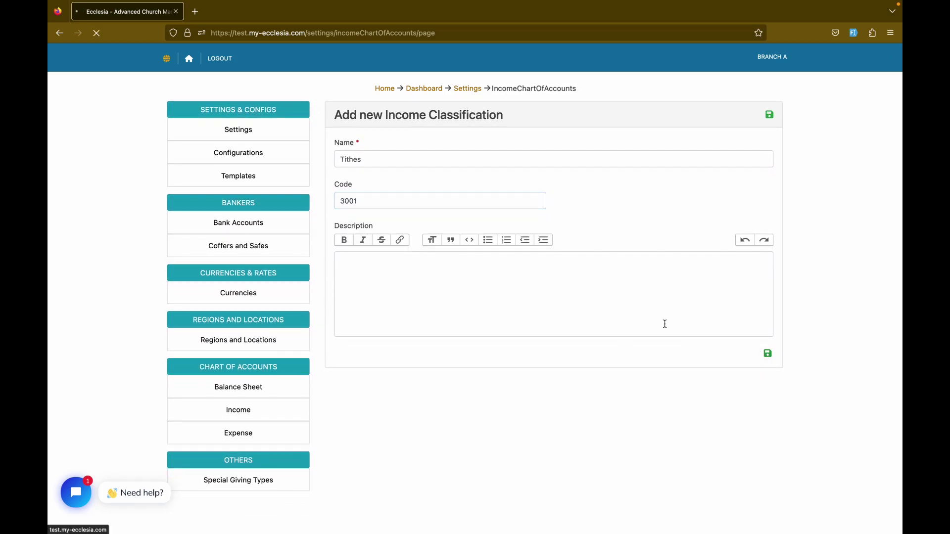
# Add an income classification named Offering with code 304, and save it
pyautogui.click(769, 146)
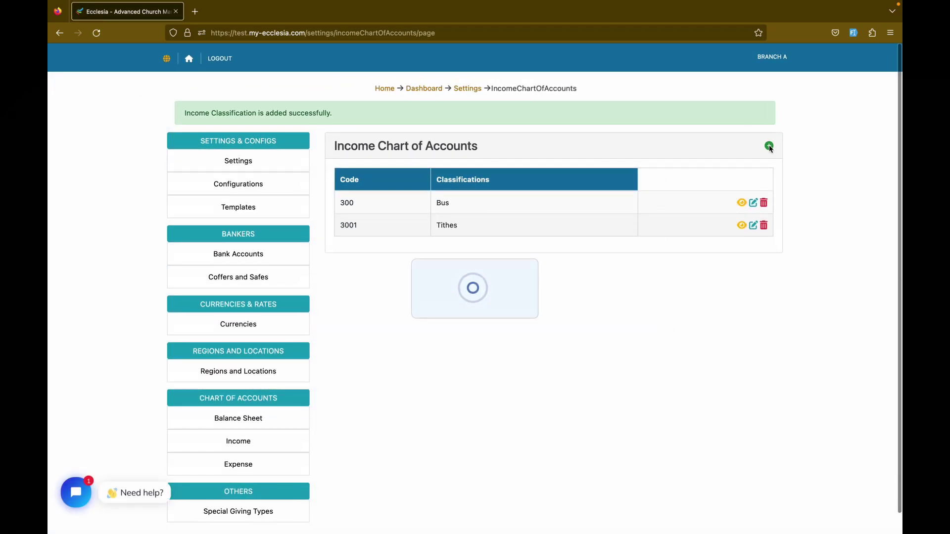
pyautogui.click(423, 192)
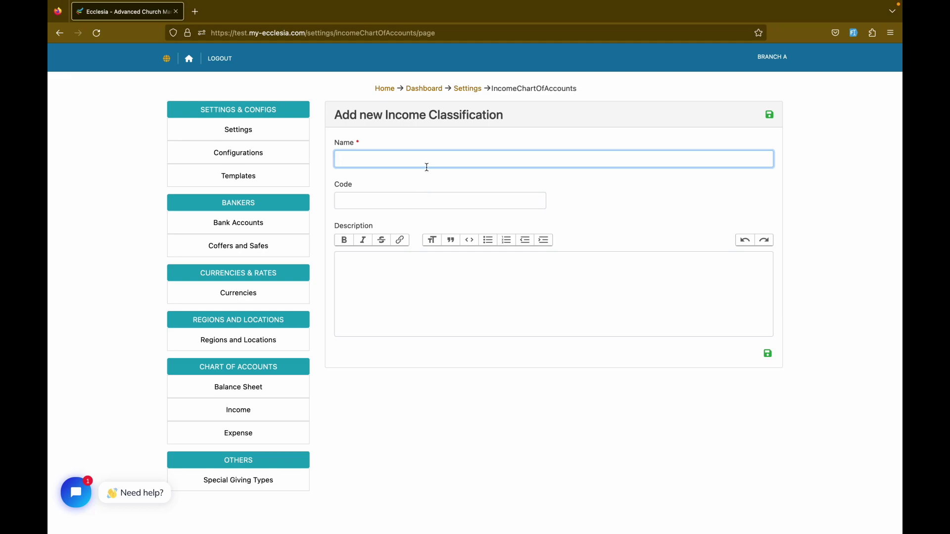
pyautogui.write('Pledges')
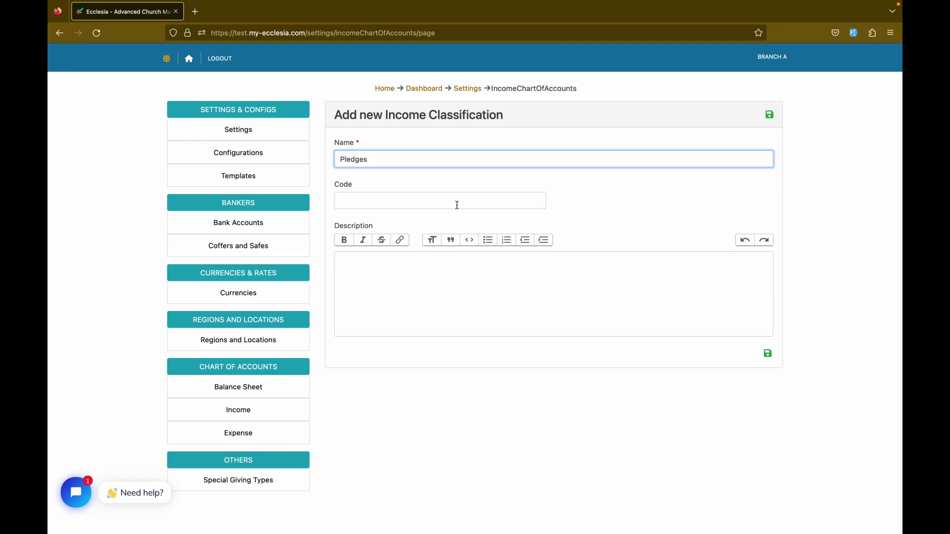
pyautogui.click(456, 204)
pyautogui.doubleClick(378, 157)
pyautogui.write('Offe')
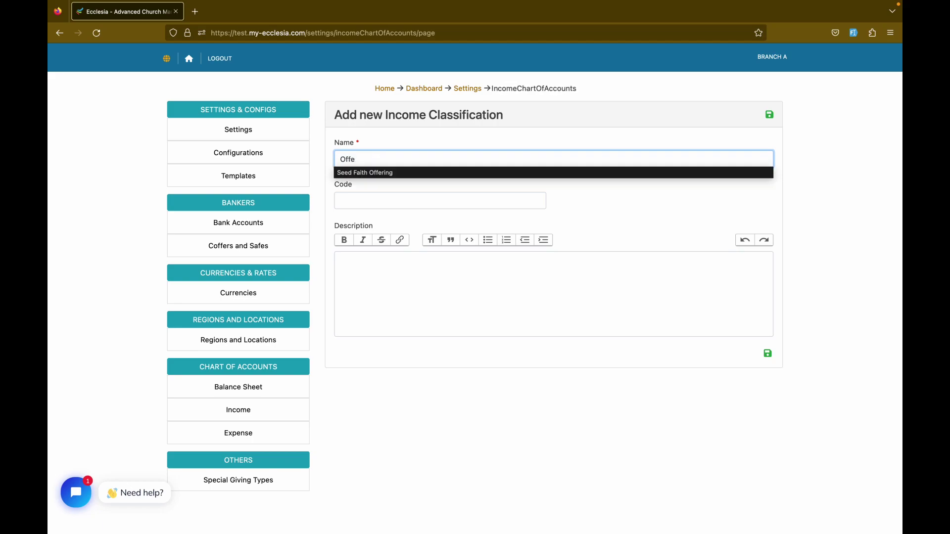
pyautogui.write('ring')
pyautogui.click(368, 198)
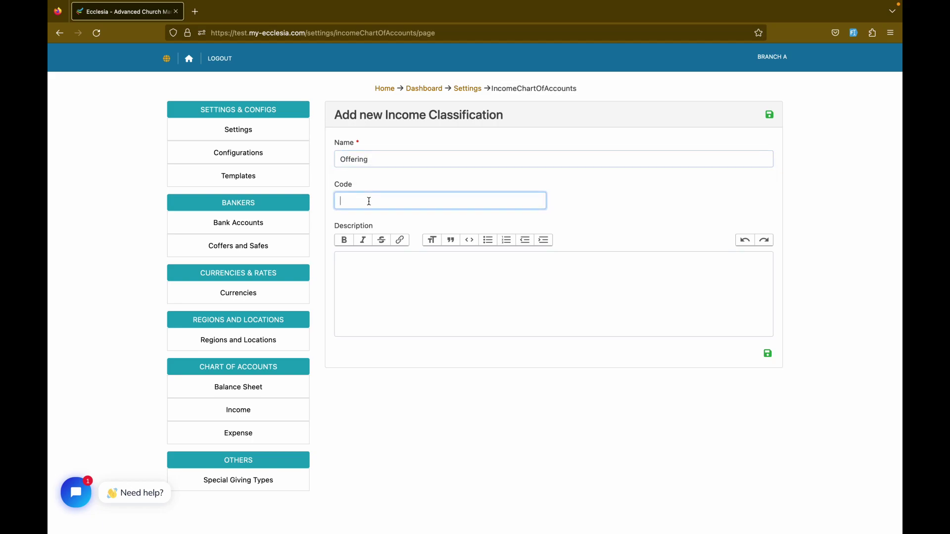
pyautogui.write('304')
pyautogui.click(683, 286)
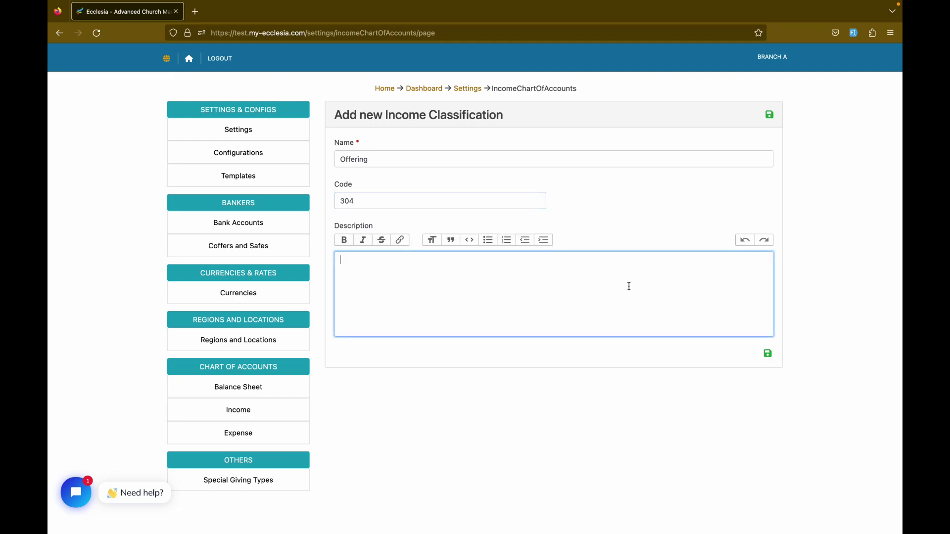
pyautogui.click(767, 353)
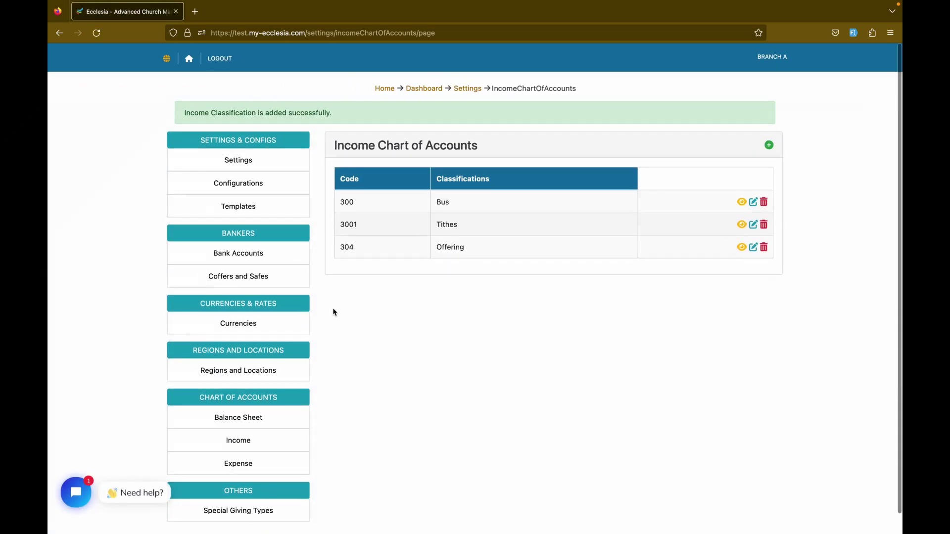
# Add an expense classification named Electicity with code 5046 to the expense chart of accounts, and save it
pyautogui.click(268, 468)
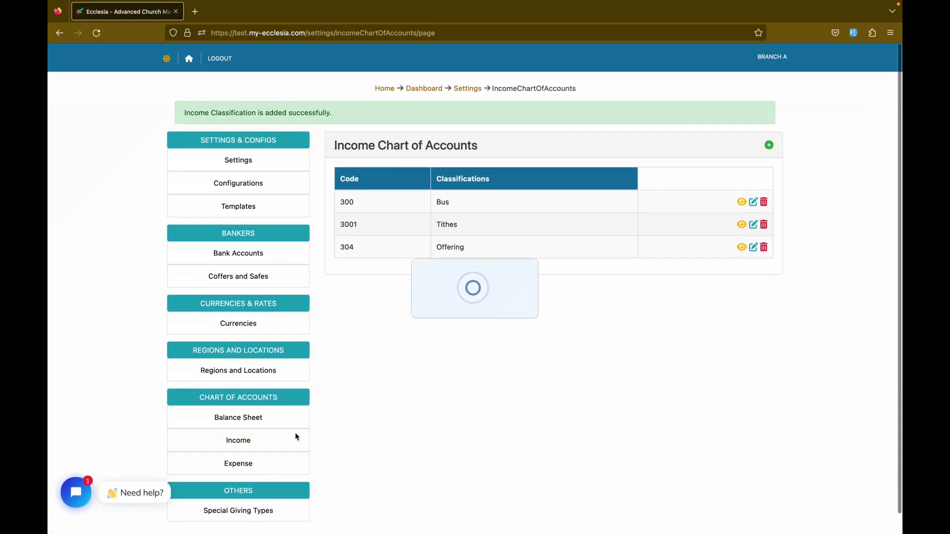
pyautogui.click(769, 145)
pyautogui.click(447, 196)
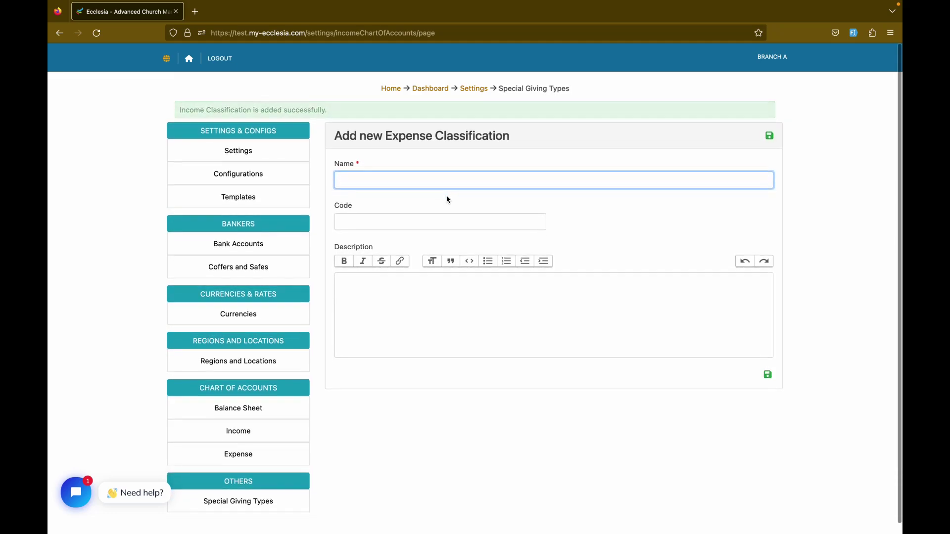
pyautogui.write('El')
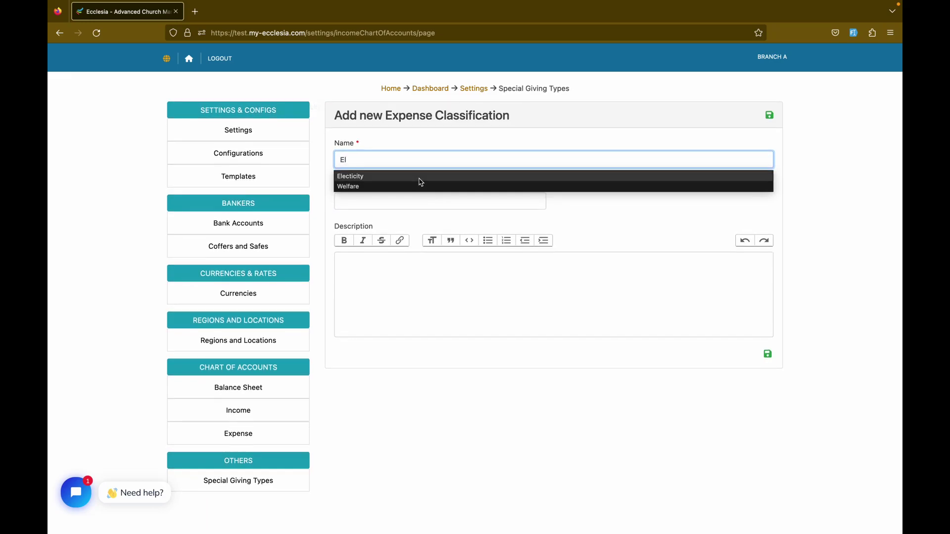
pyautogui.click(418, 179)
pyautogui.click(401, 198)
pyautogui.write('5')
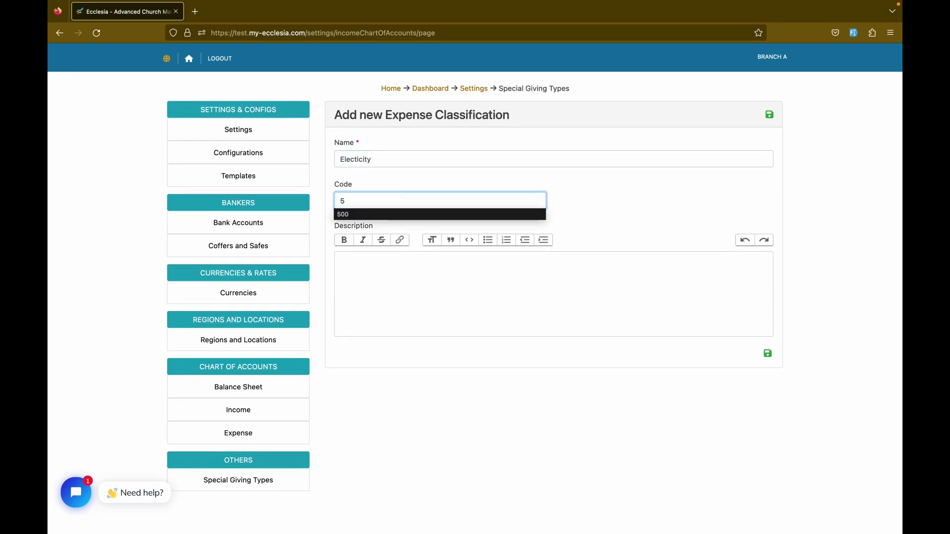
pyautogui.write('045')
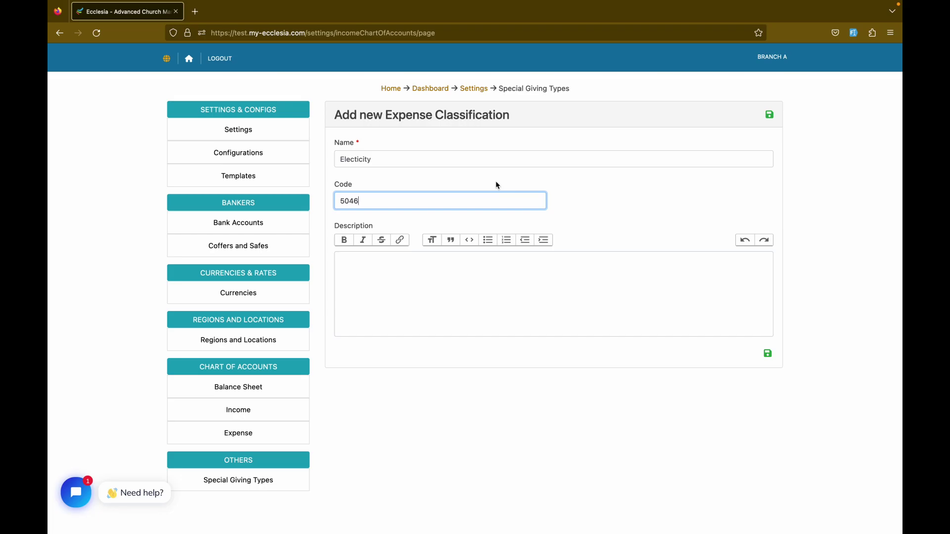
pyautogui.click(498, 292)
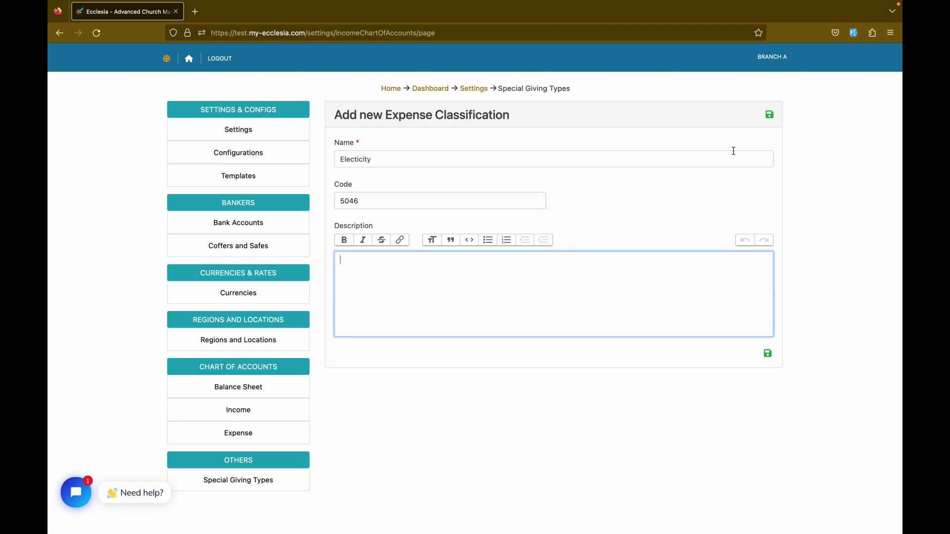
pyautogui.click(769, 115)
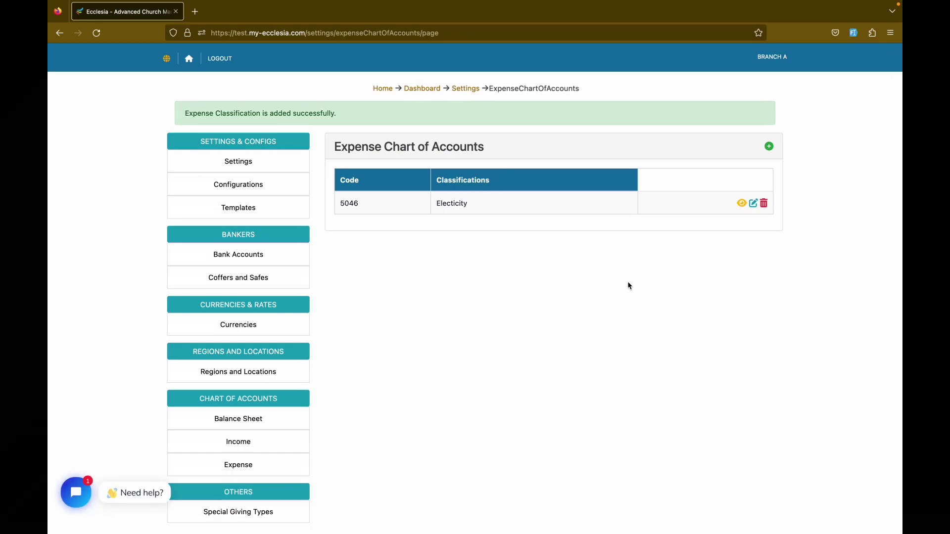
# Add an expense classification named Salaries with code 506, and save it
pyautogui.click(769, 146)
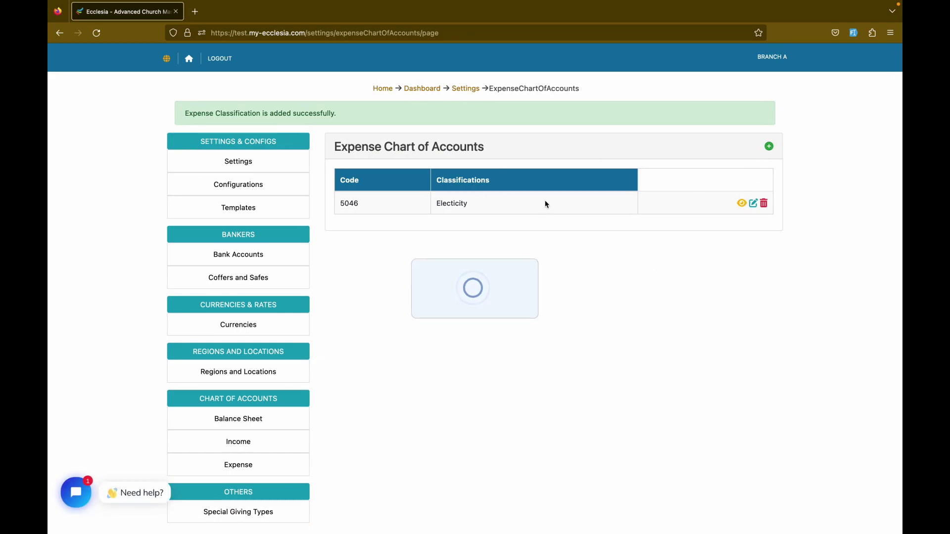
pyautogui.click(389, 184)
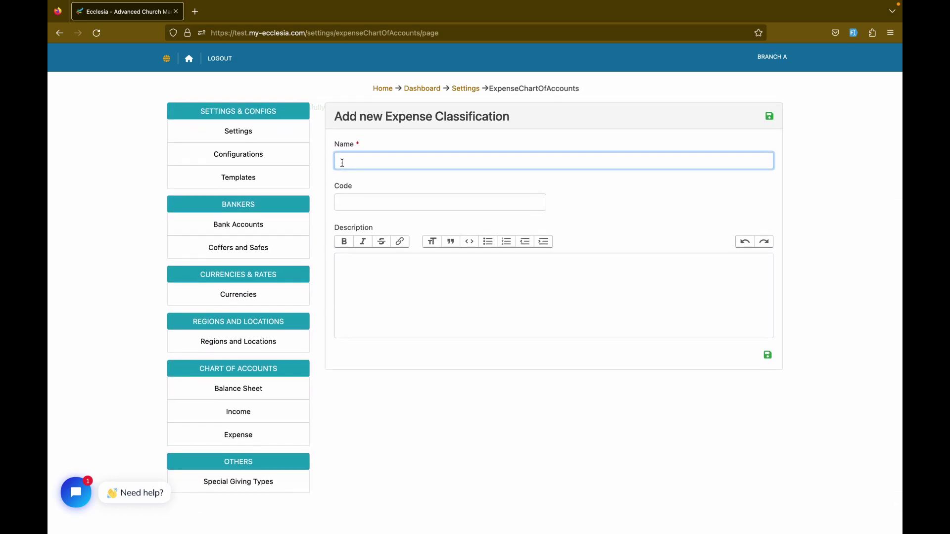
pyautogui.write('Salaries')
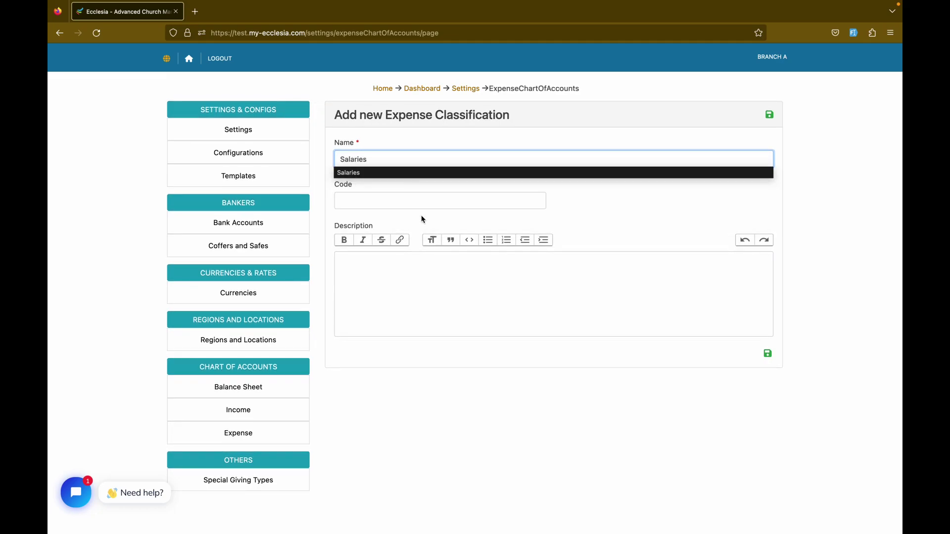
pyautogui.click(473, 204)
pyautogui.write('506')
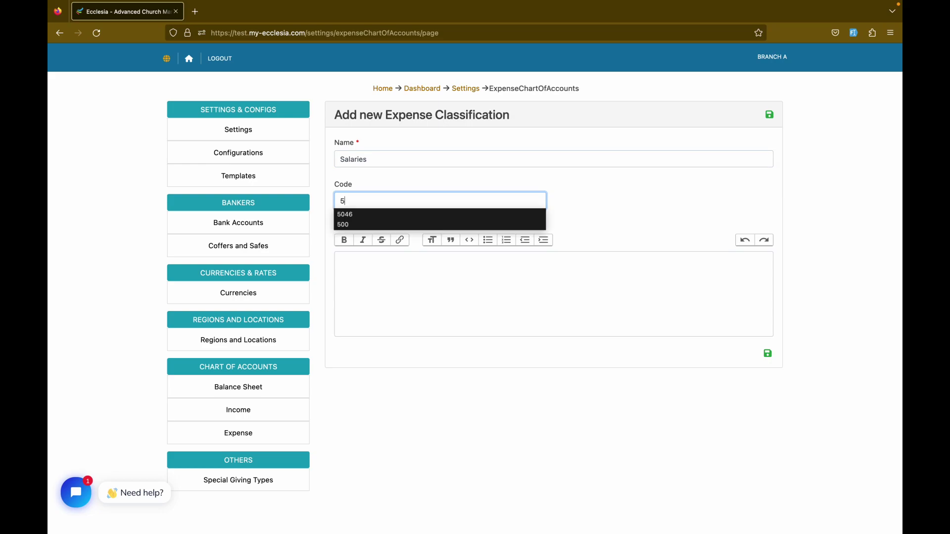
pyautogui.click(769, 116)
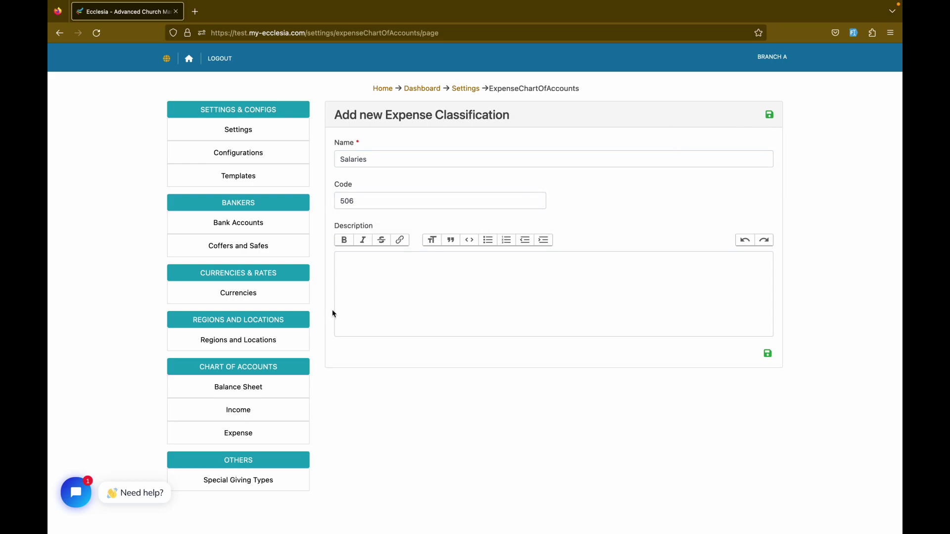
pyautogui.click(769, 115)
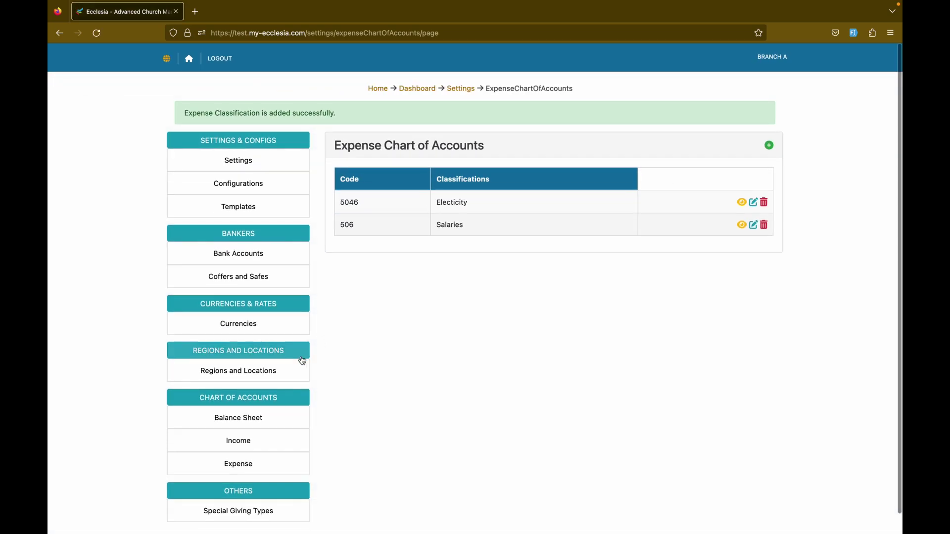
# Add a special giving type named Fund Raising (Harvert) with currency Any and no minimum or maximum, and save it
pyautogui.scroll(-1, 482, 261)
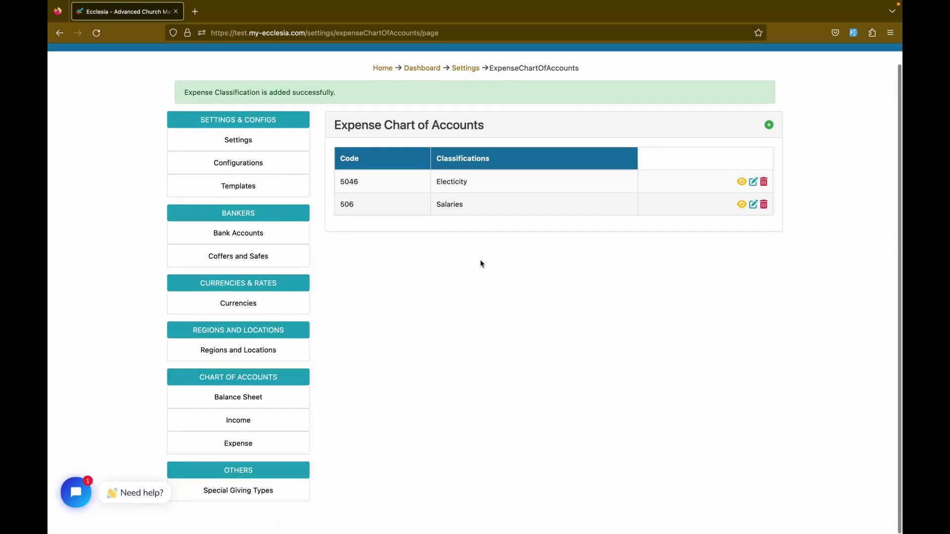
pyautogui.click(246, 495)
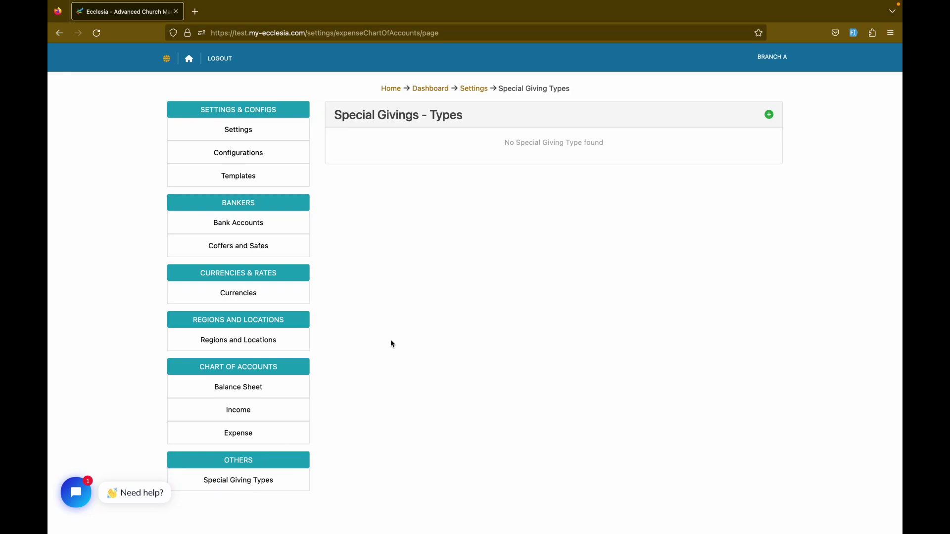
pyautogui.click(769, 115)
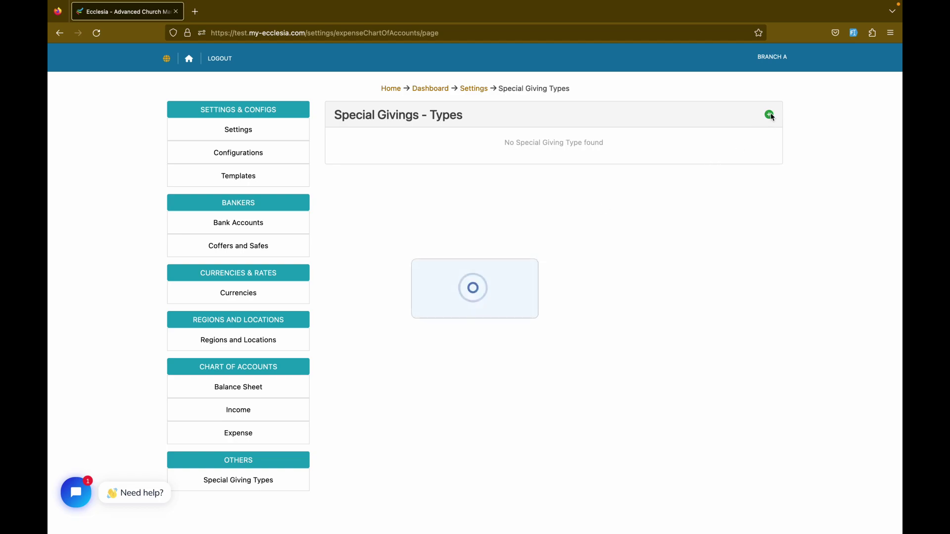
pyautogui.click(439, 163)
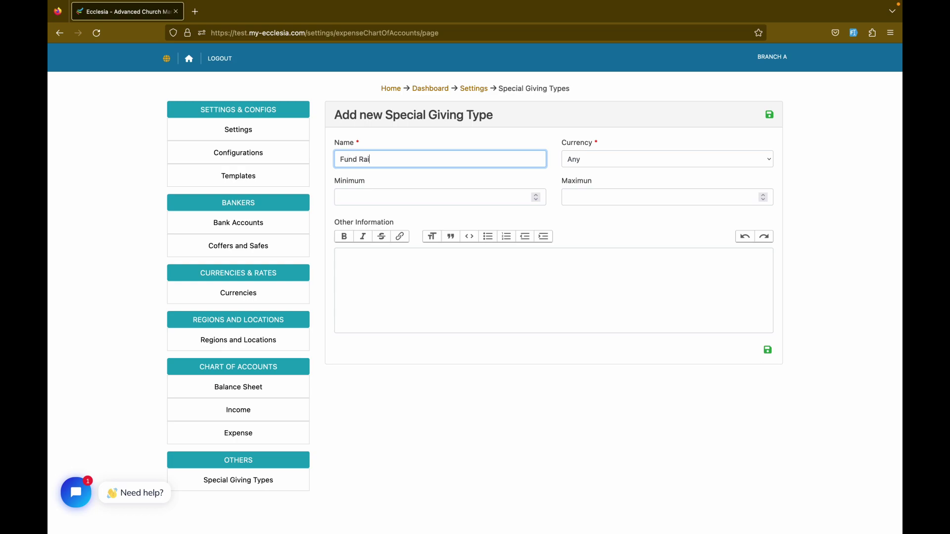
pyautogui.write('Fund Raising ')
pyautogui.write('()')
pyautogui.write('Harvert')
pyautogui.click(618, 161)
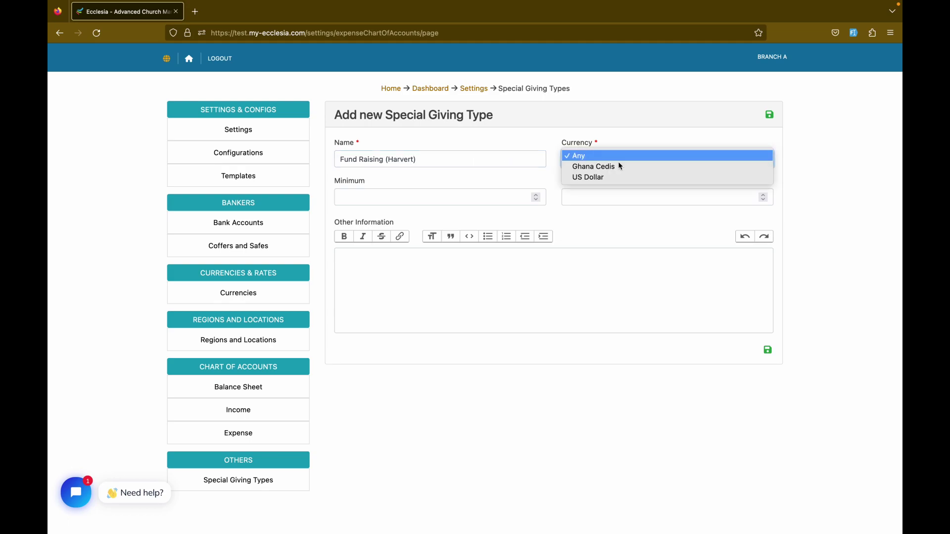
pyautogui.click(590, 156)
pyautogui.click(472, 195)
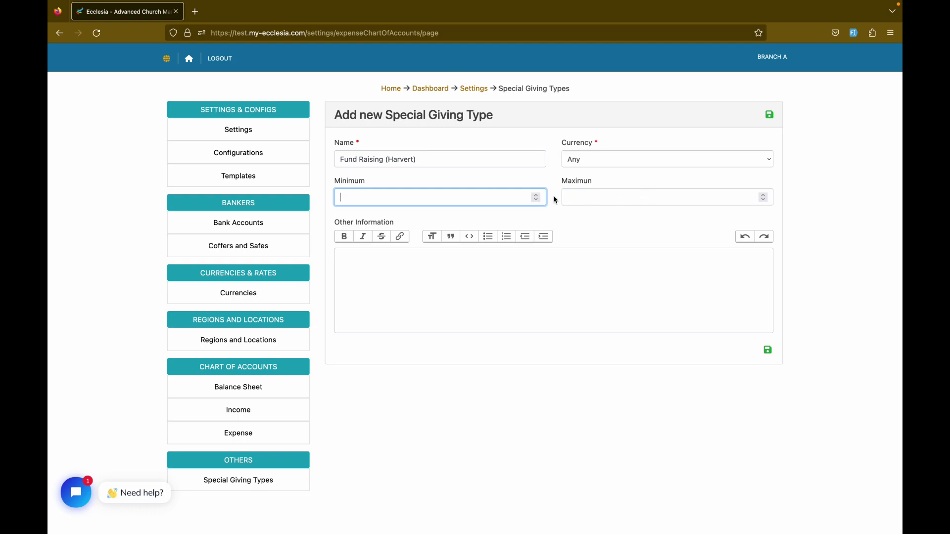
pyautogui.click(768, 350)
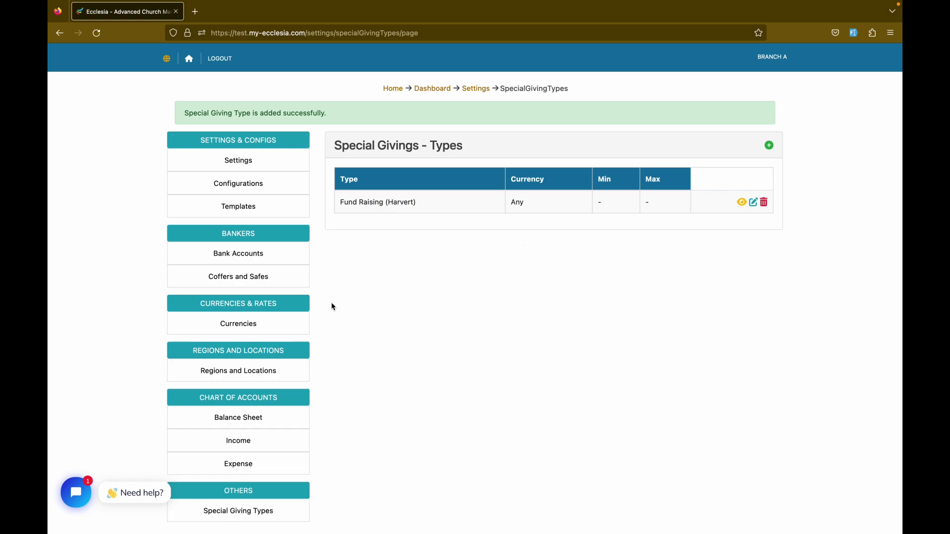
pyautogui.scroll(-1, 331, 306)
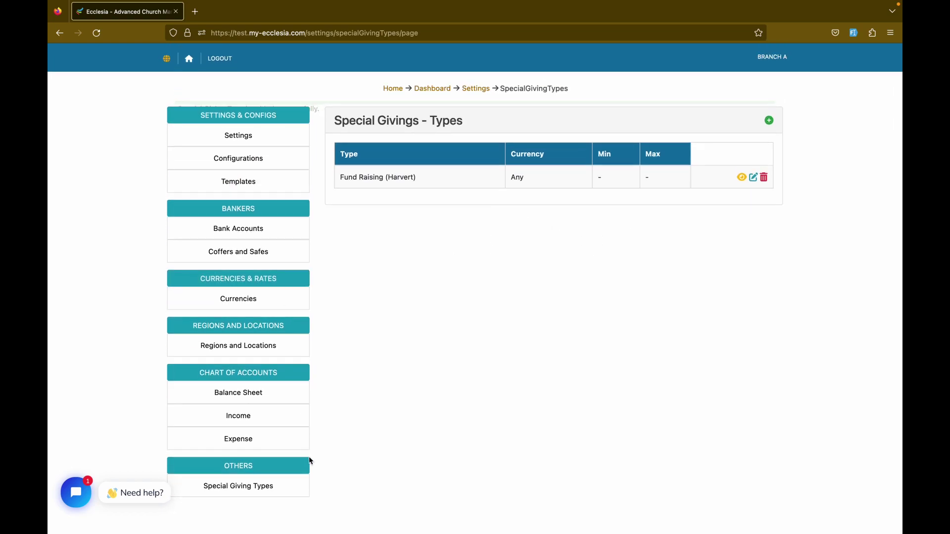